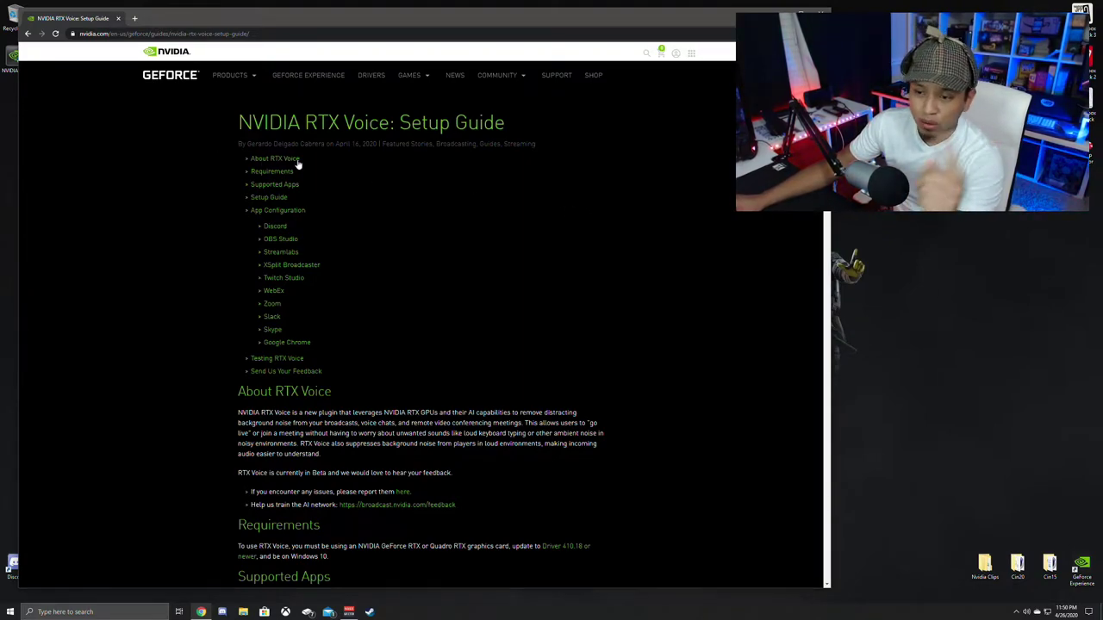
Examine the requirements, supported apps and setup instructions in the RTX Voice setup guide.
scroll(207, 320, down, 1)
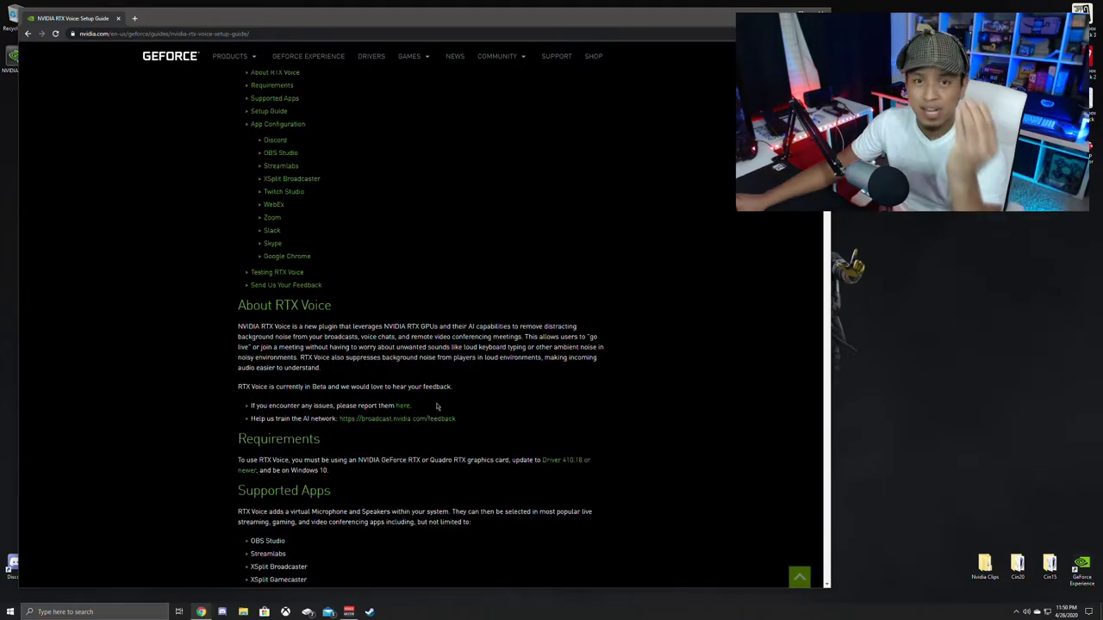
scroll(439, 415, down, 1)
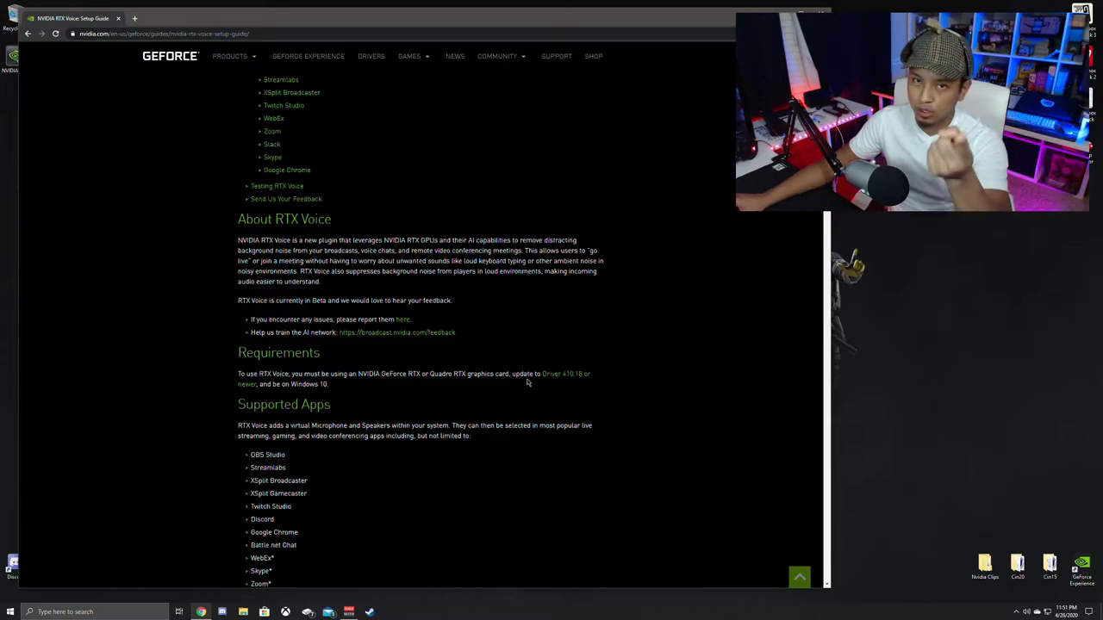
scroll(530, 371, down, 3)
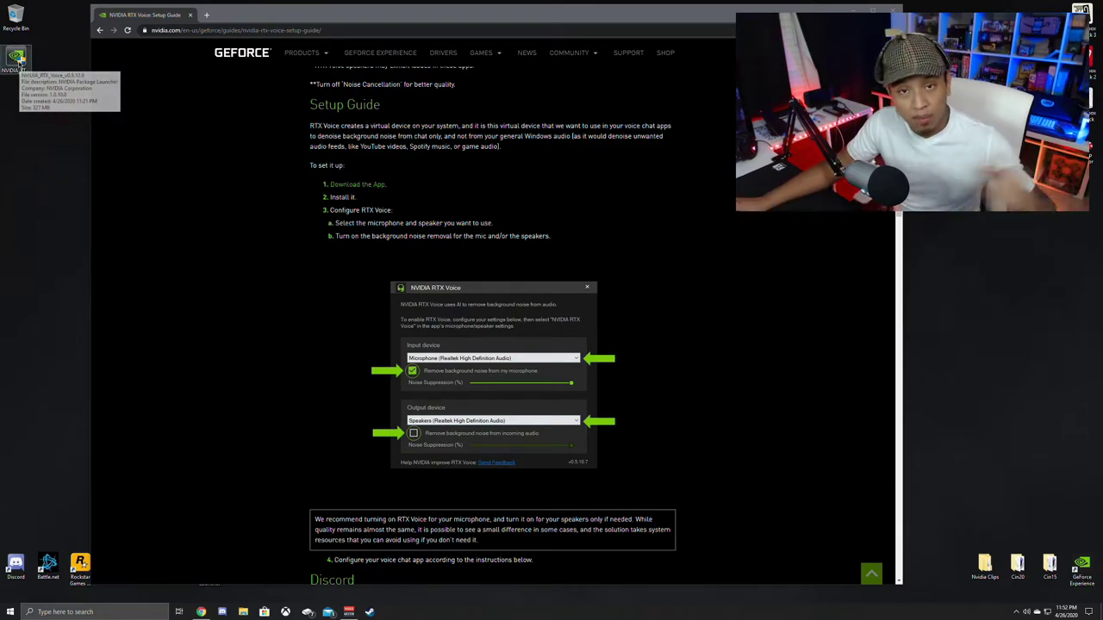
Run the NVIDIA RTX Voice installer from the desktop, allow it to make changes to the device, and close the installer.
double_click(17, 60)
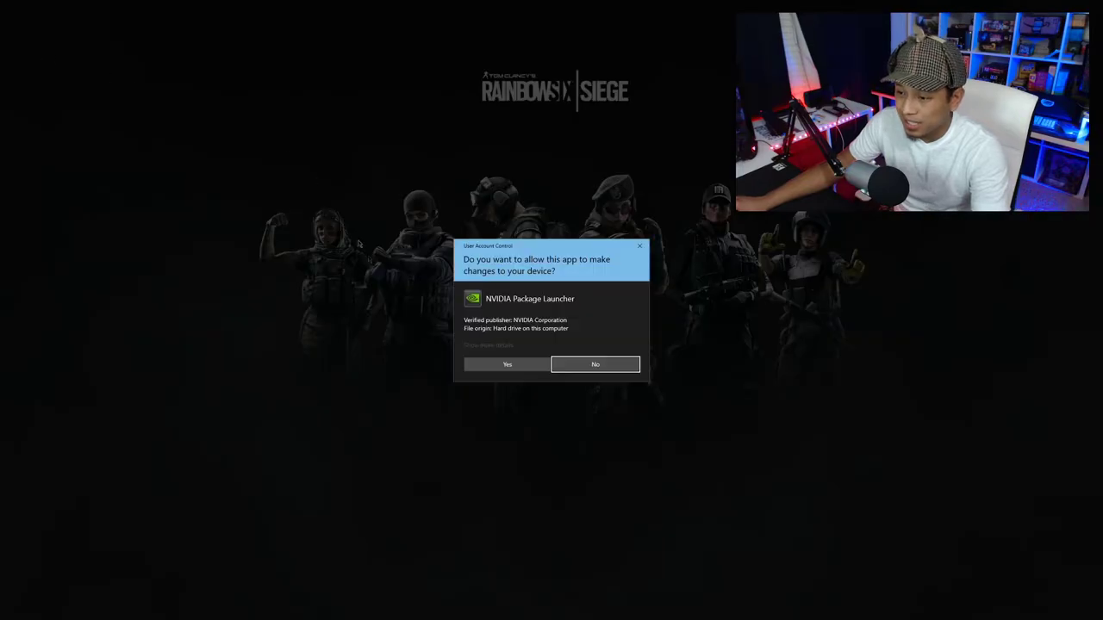
click(526, 366)
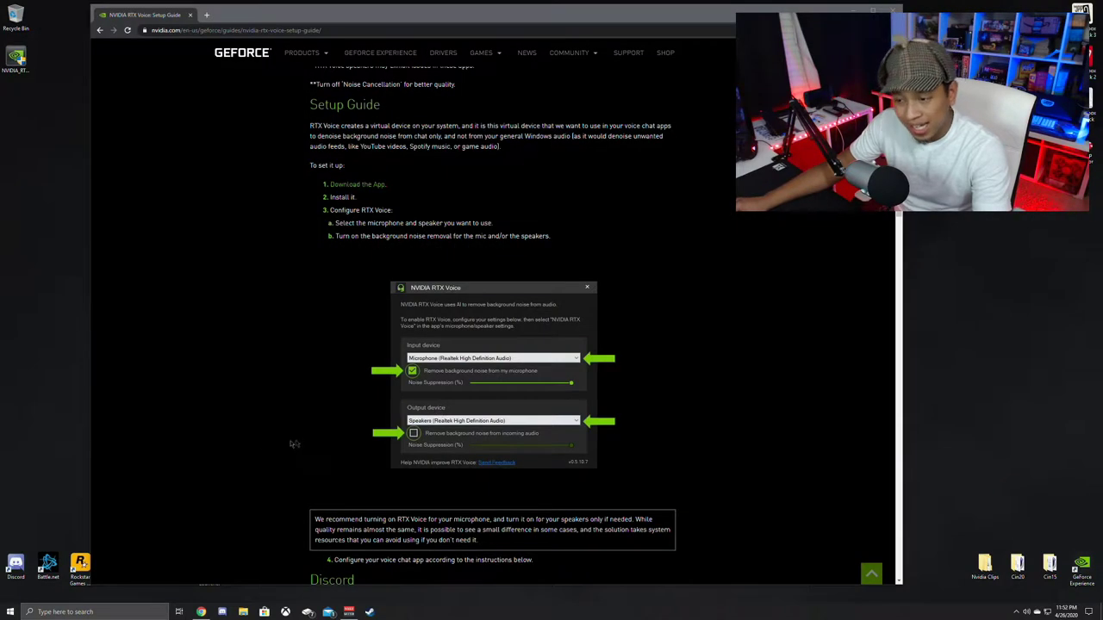
key(super+d)
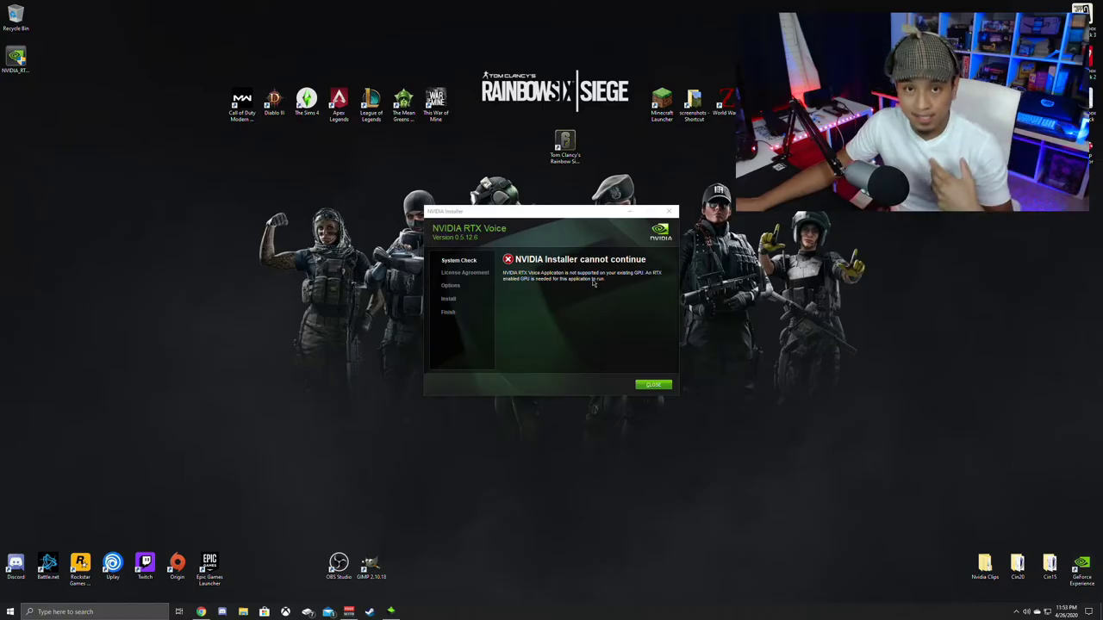
click(653, 385)
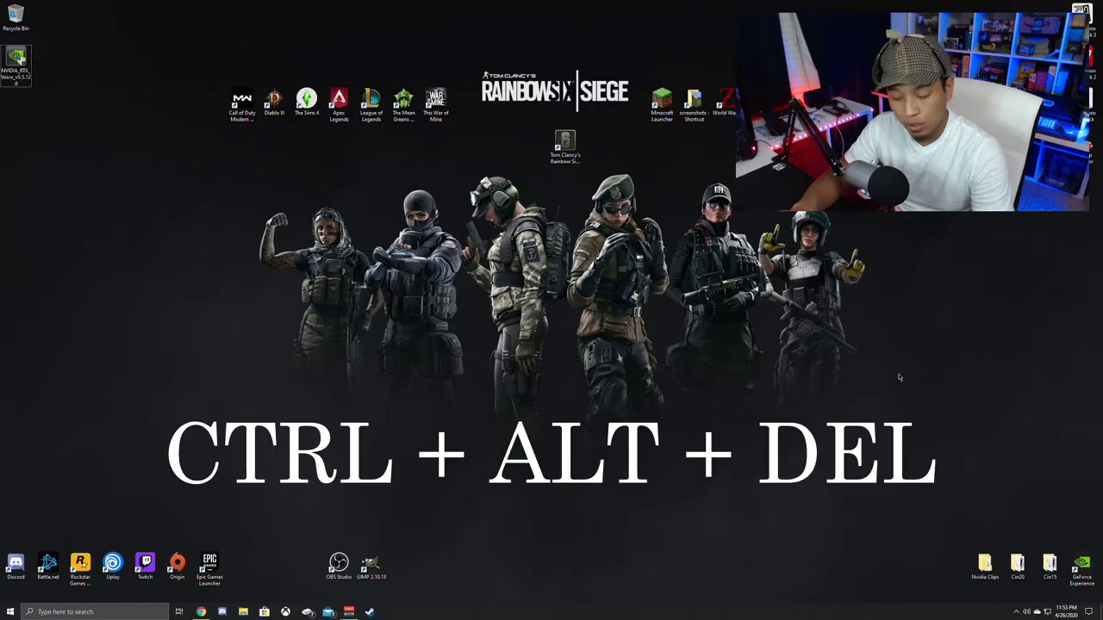
Run notepad as a new Task Manager task with administrative privileges and close Task Manager.
key(ctrl+alt+Delete)
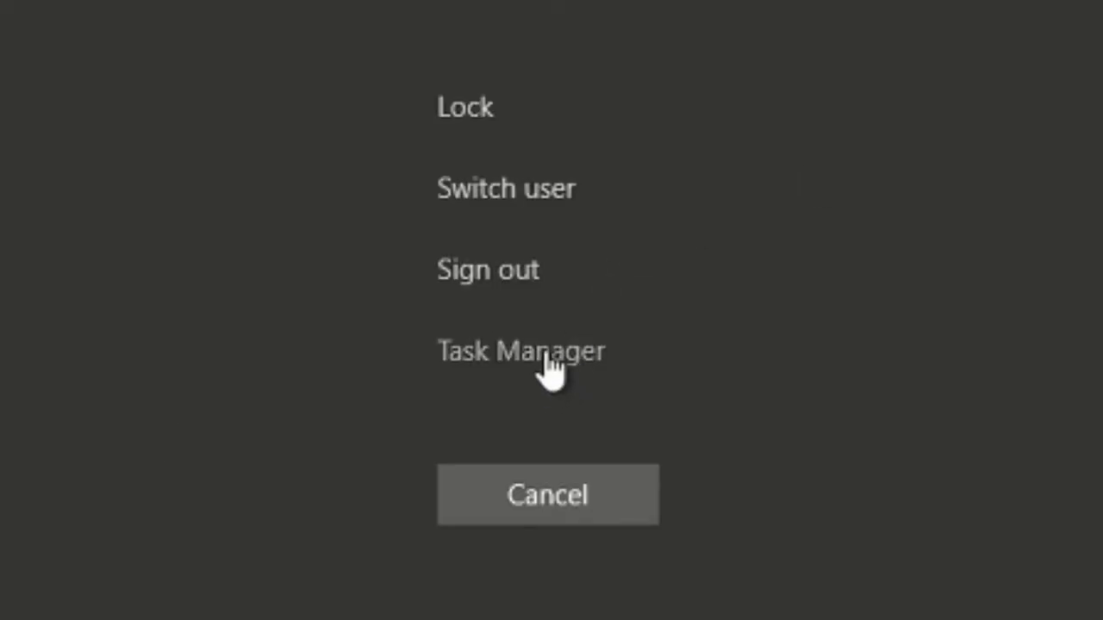
click(548, 354)
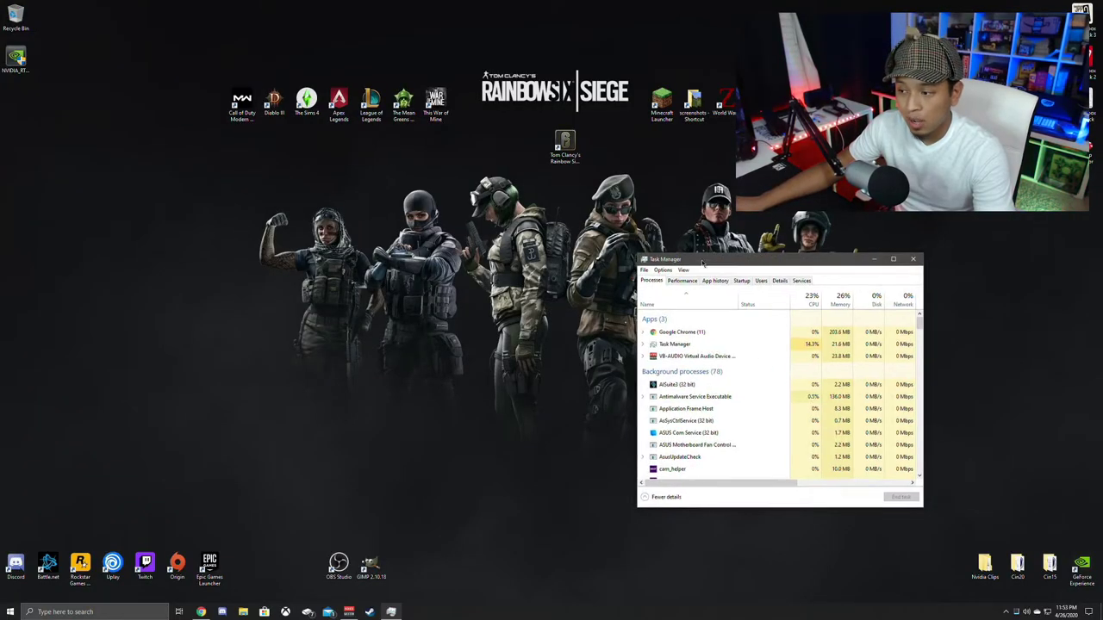
drag(703, 263, 482, 243)
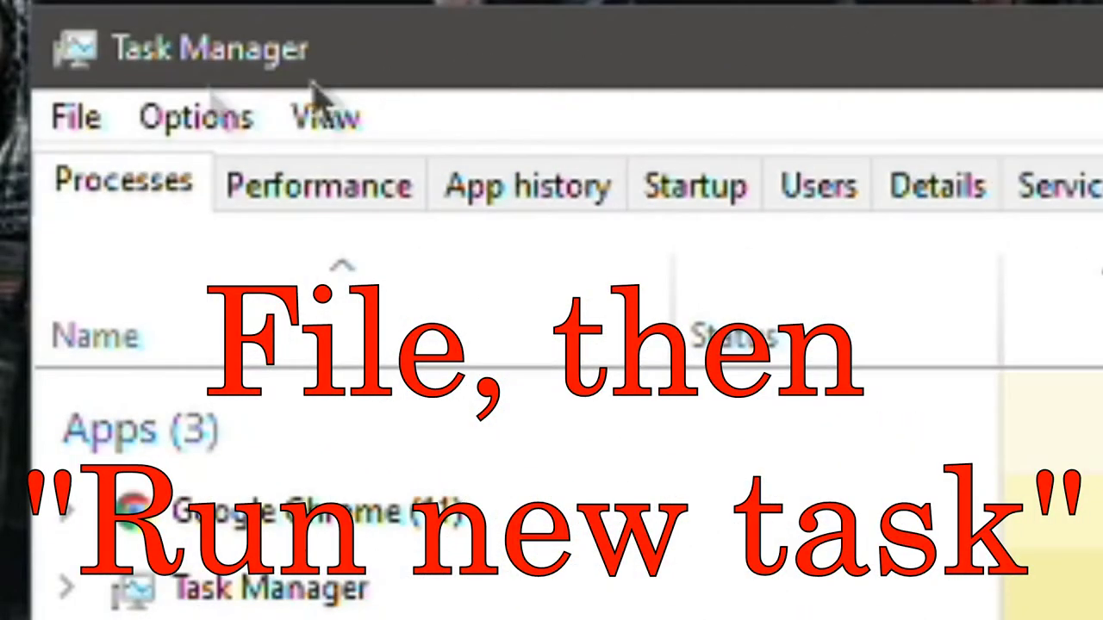
click(82, 117)
click(107, 172)
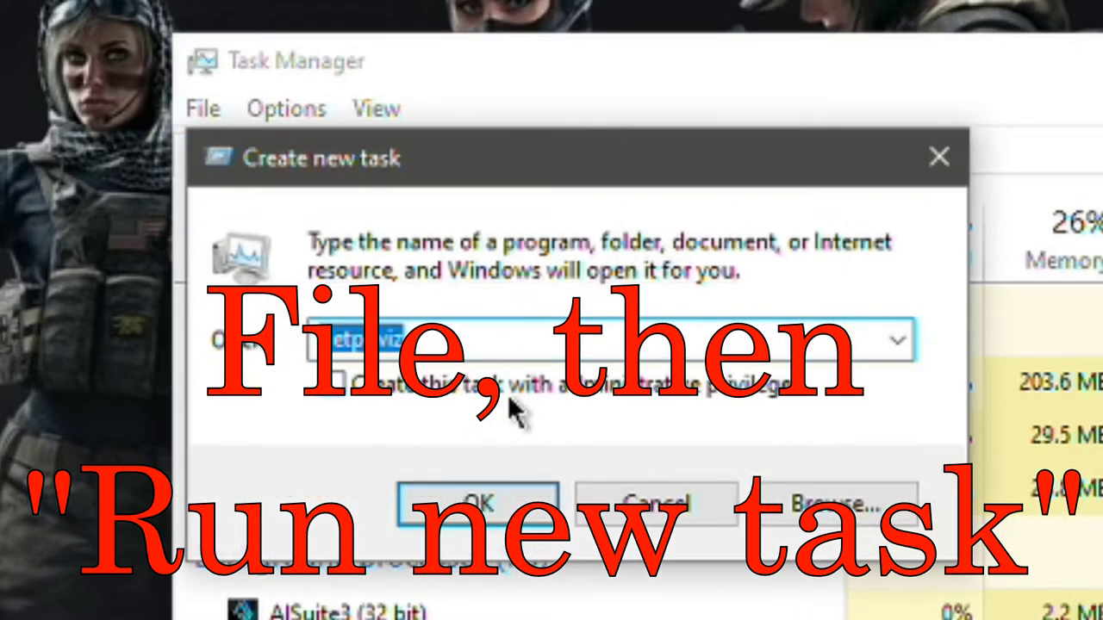
text(note)
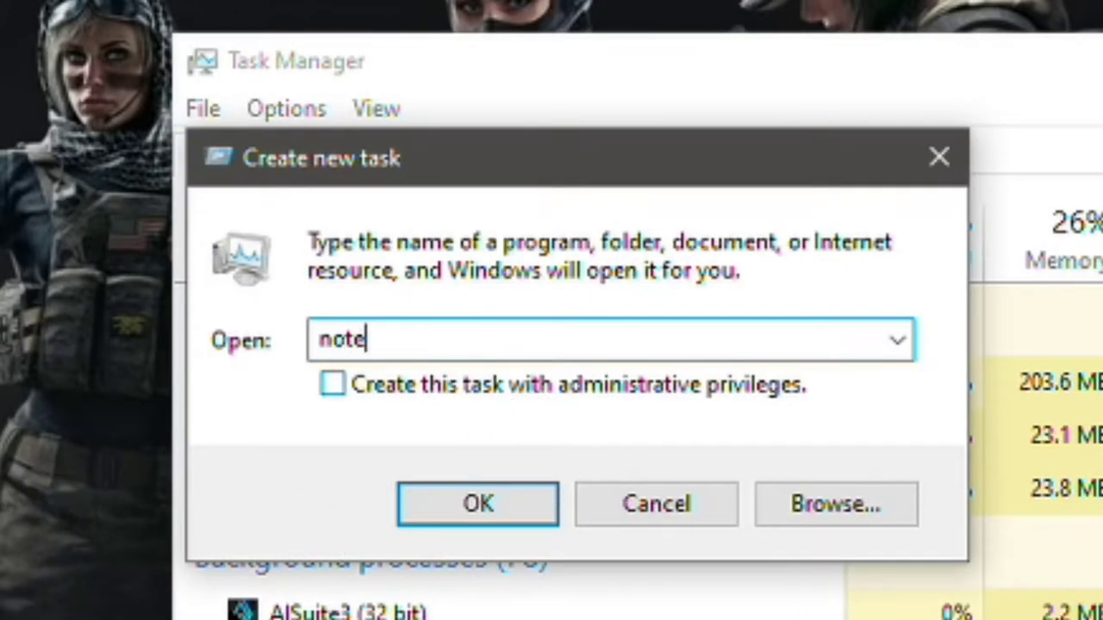
text(pad)
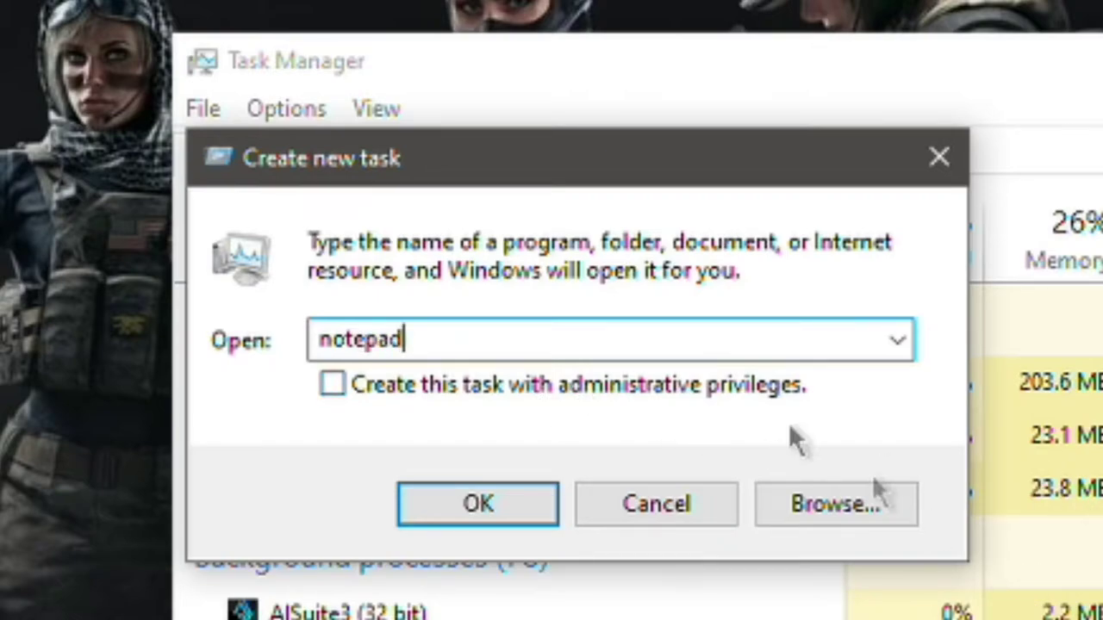
click(332, 386)
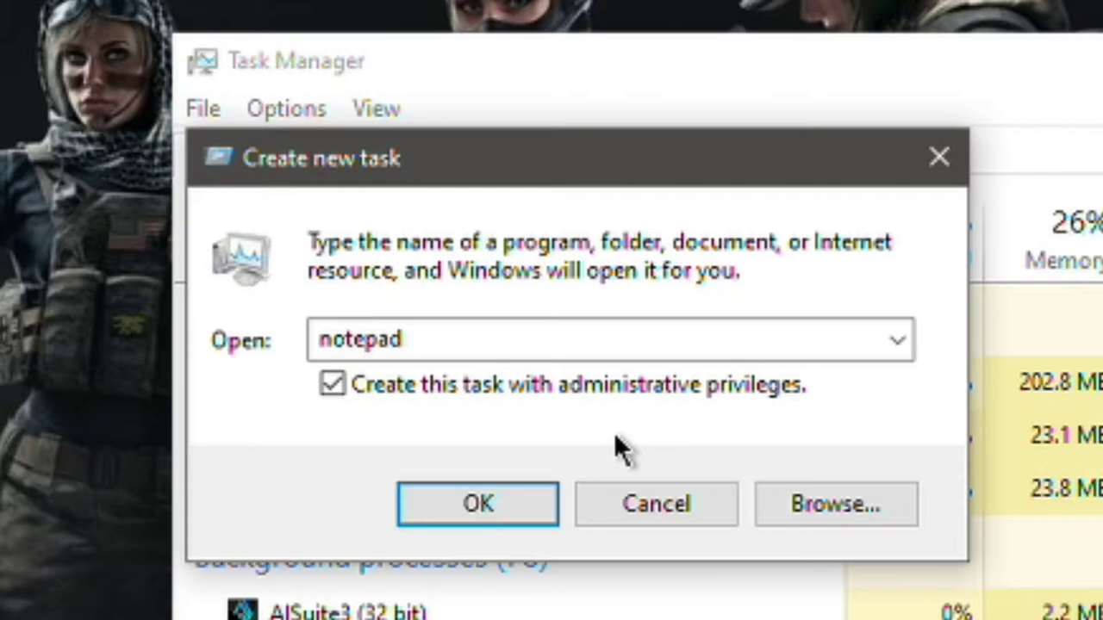
click(475, 508)
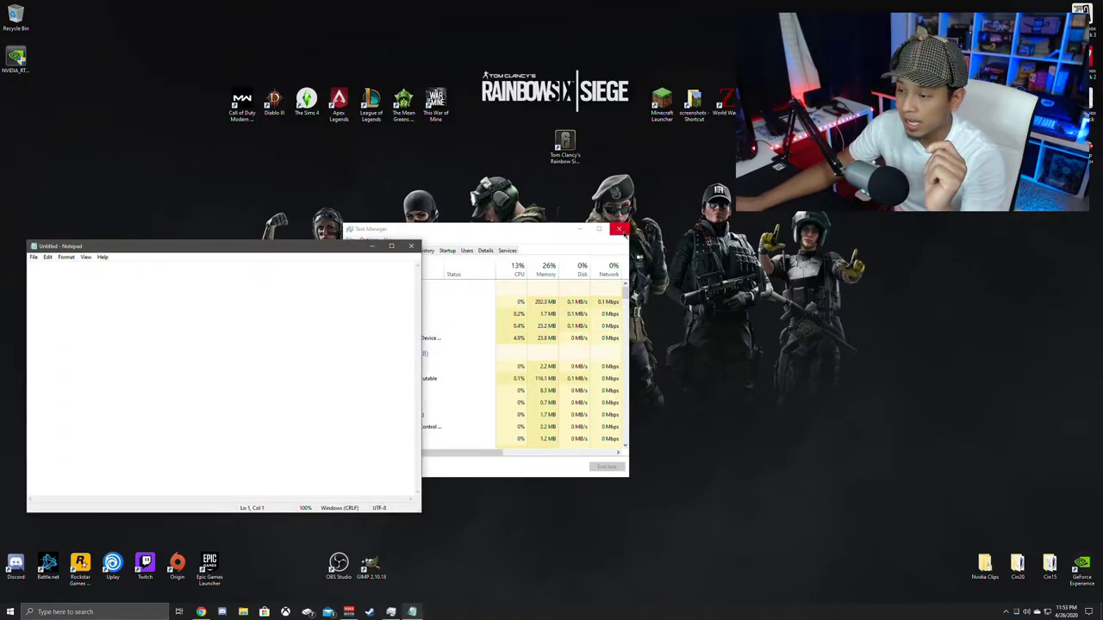
click(622, 230)
drag(306, 248, 514, 198)
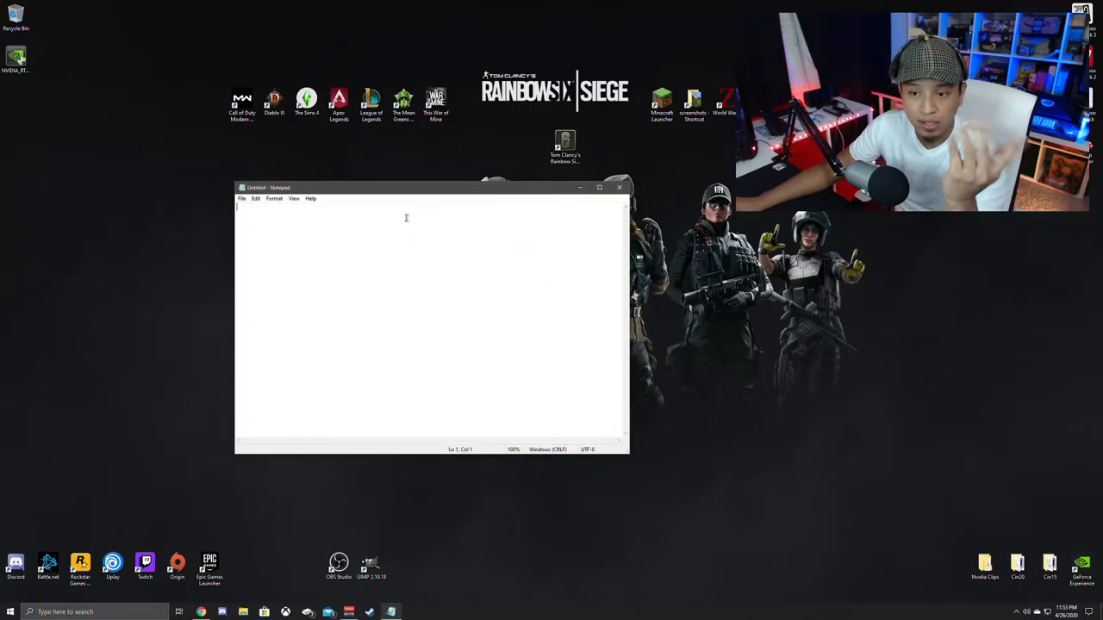
Browse to C:\temp\NVRTXVoice\NvAFX in Notepad's file opening dialog.
click(242, 199)
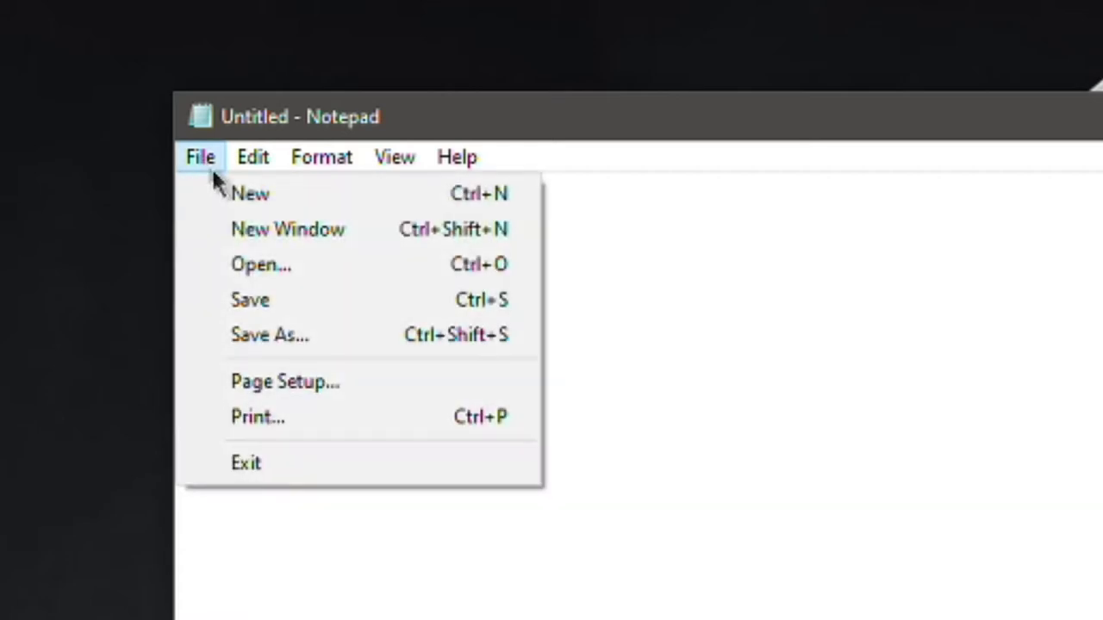
click(267, 274)
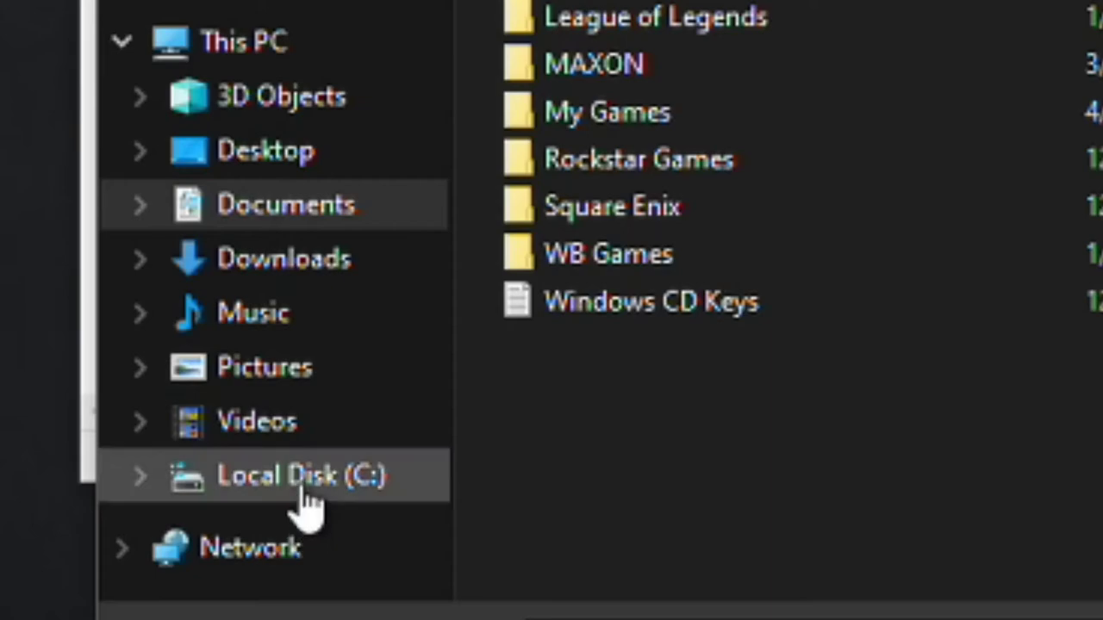
click(277, 454)
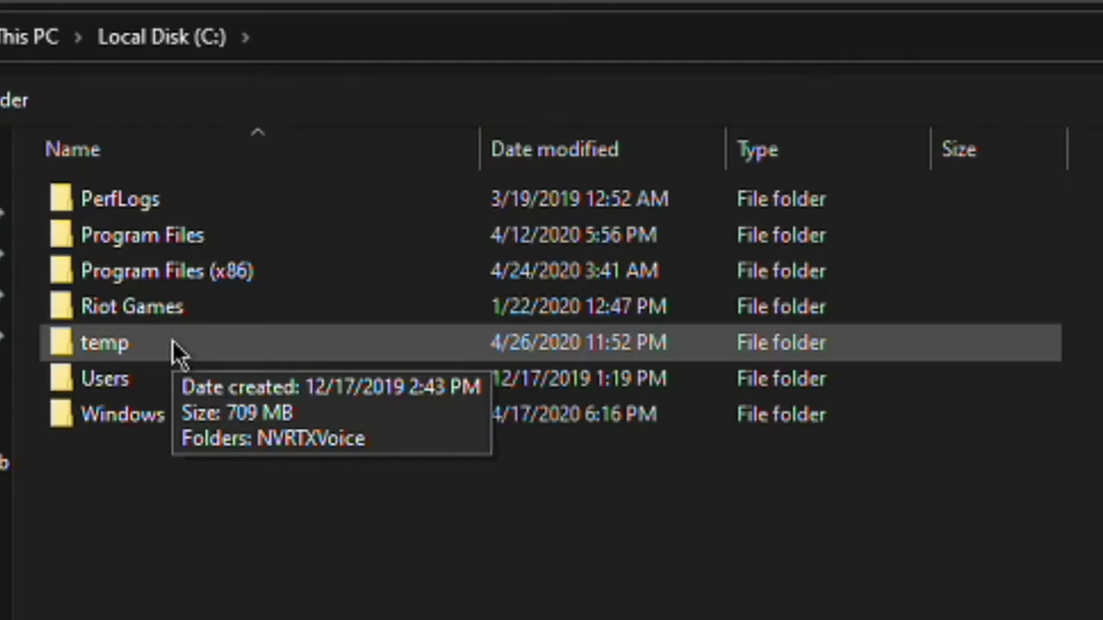
click(172, 343)
double_click(172, 342)
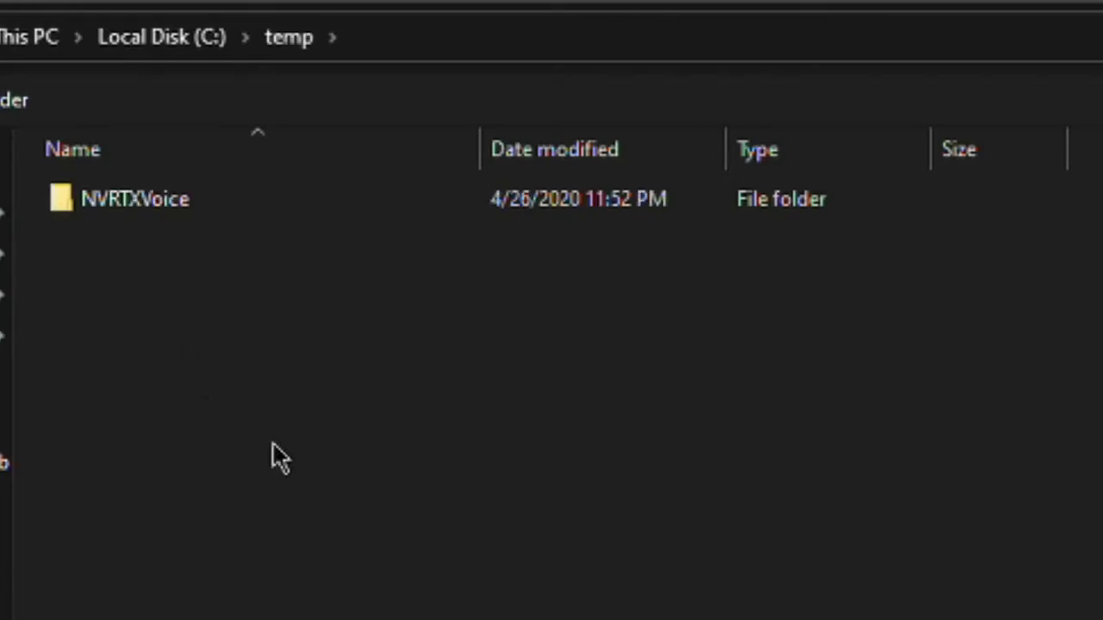
click(113, 200)
double_click(113, 199)
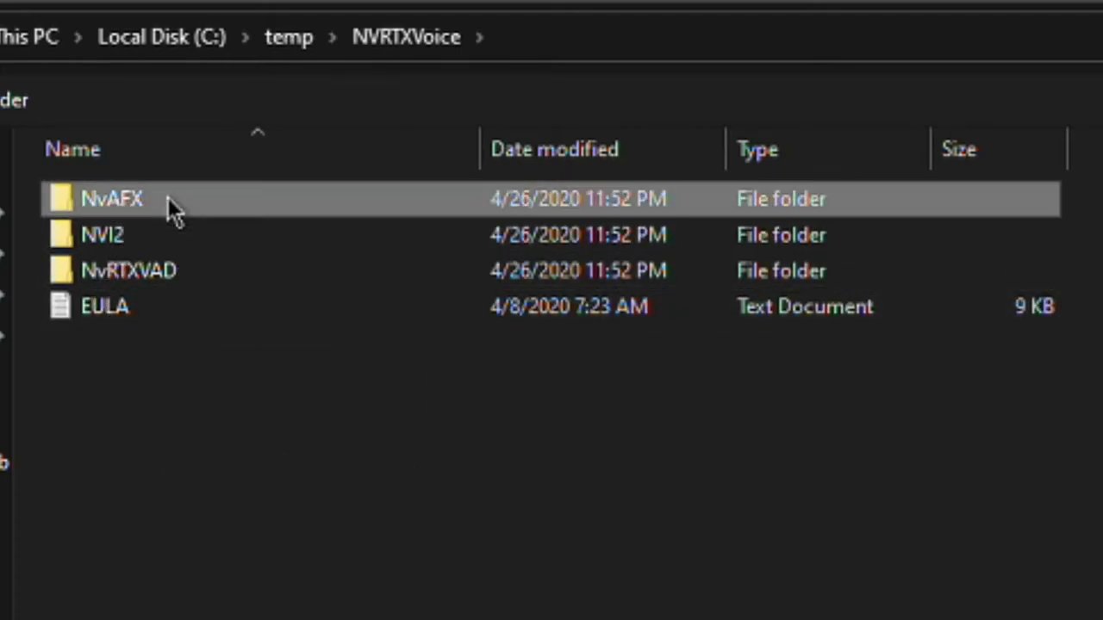
double_click(168, 200)
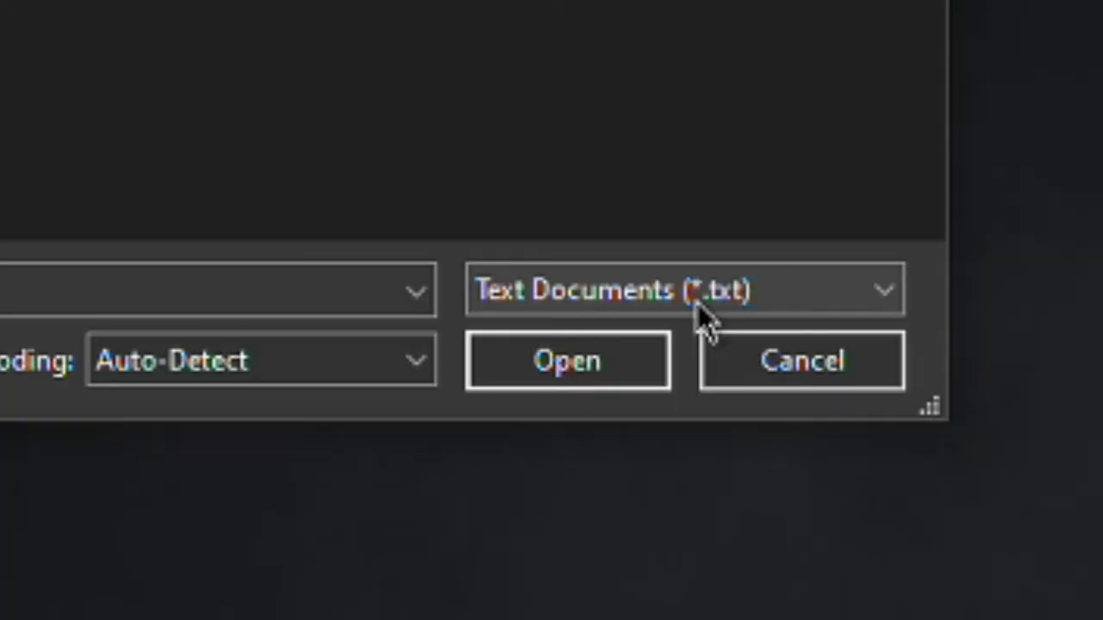
Show all file types in the NvAFX folder and open RTXVoice.nvi in Notepad.
click(697, 300)
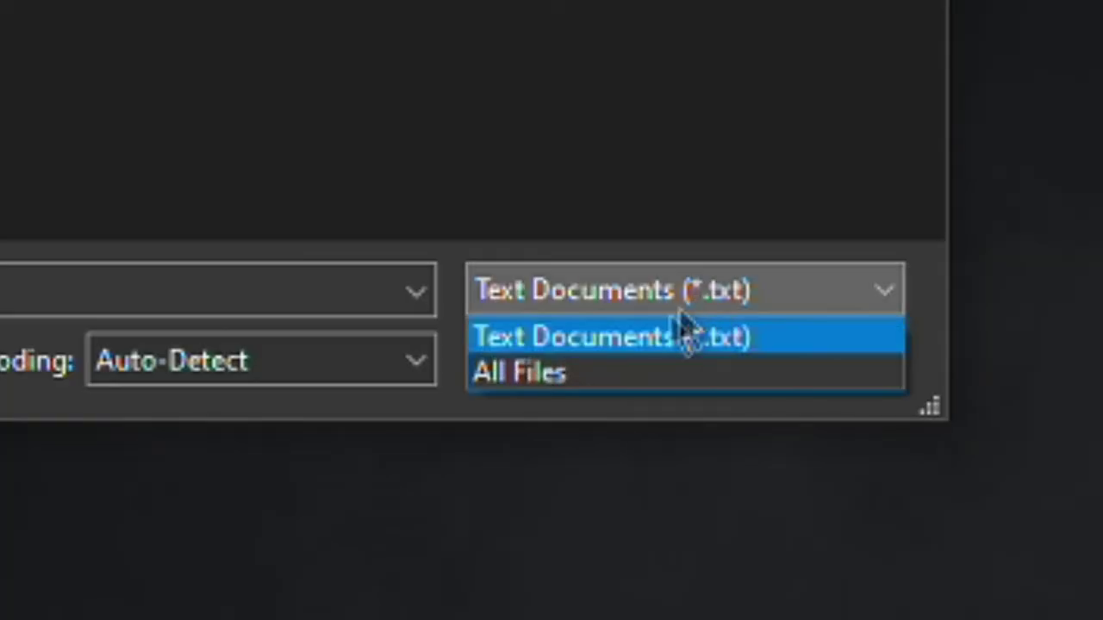
click(531, 382)
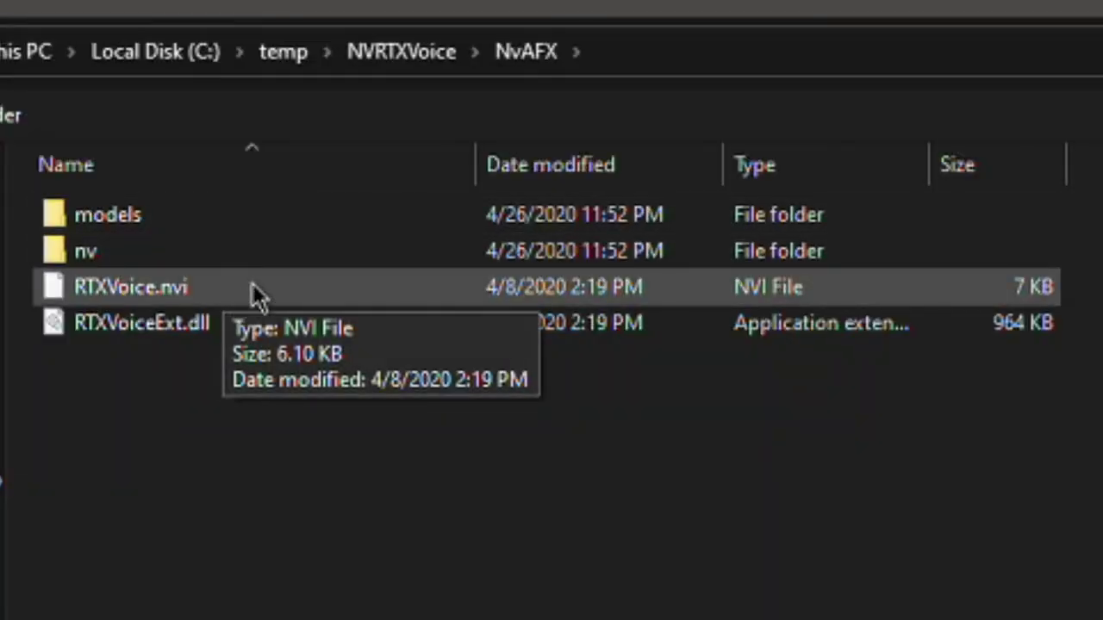
click(257, 295)
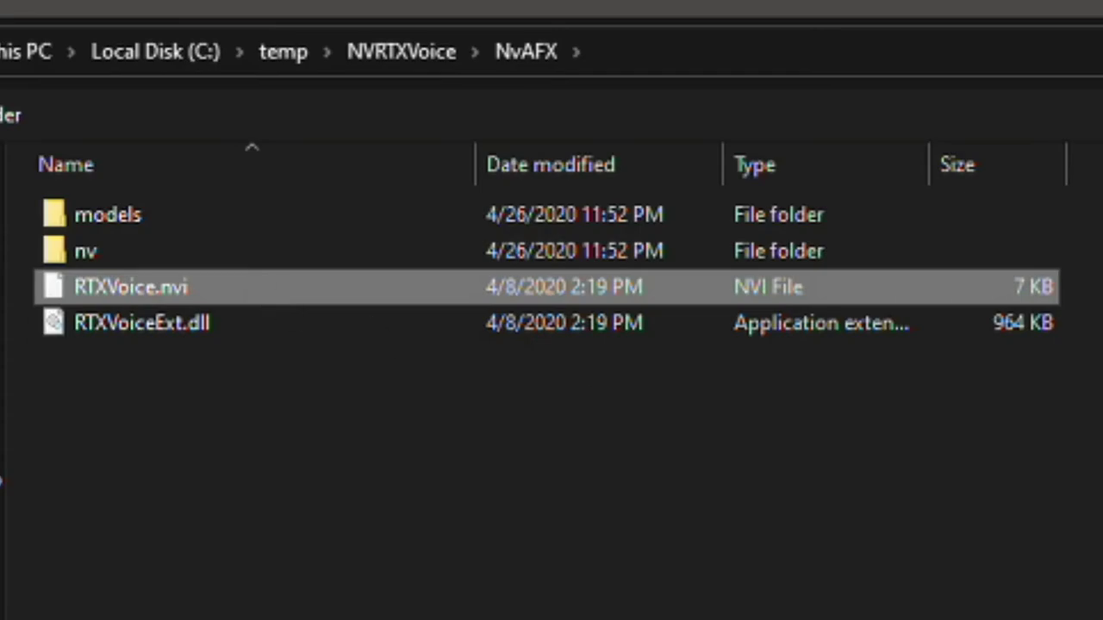
click(639, 455)
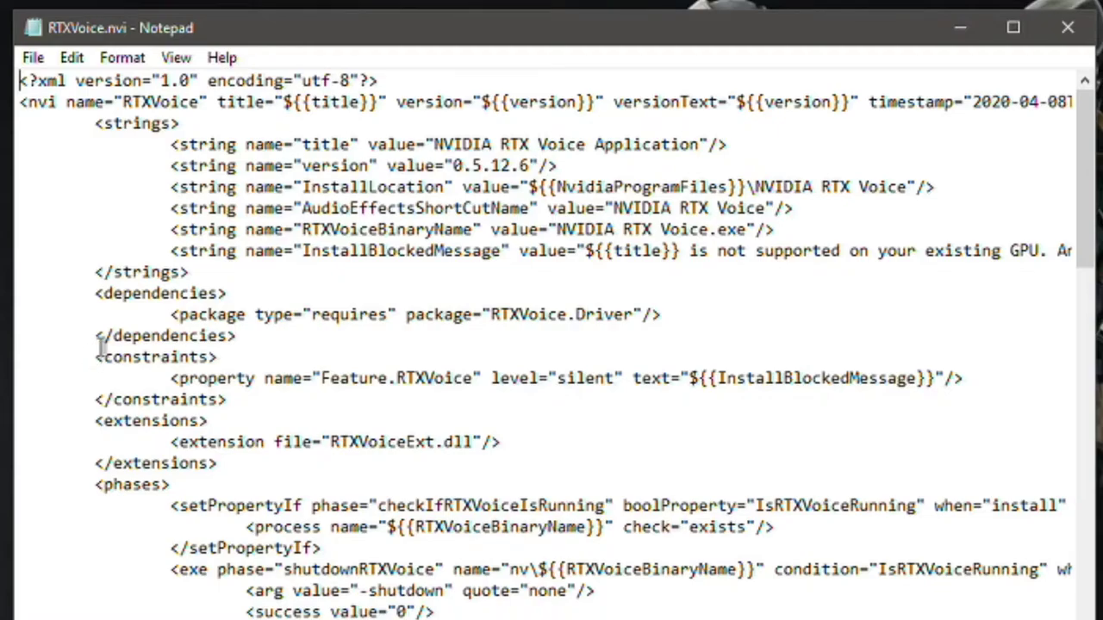
Delete the whole <constraints> block from RTXVoice.nvi, save the file and close Notepad.
drag(95, 356, 239, 398)
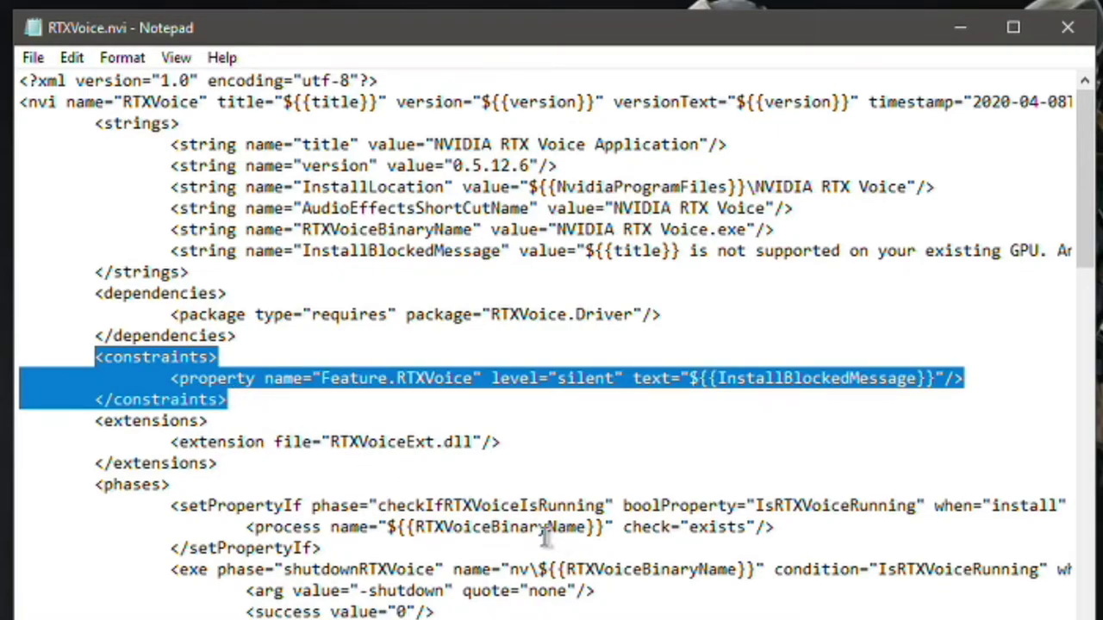
key(Delete)
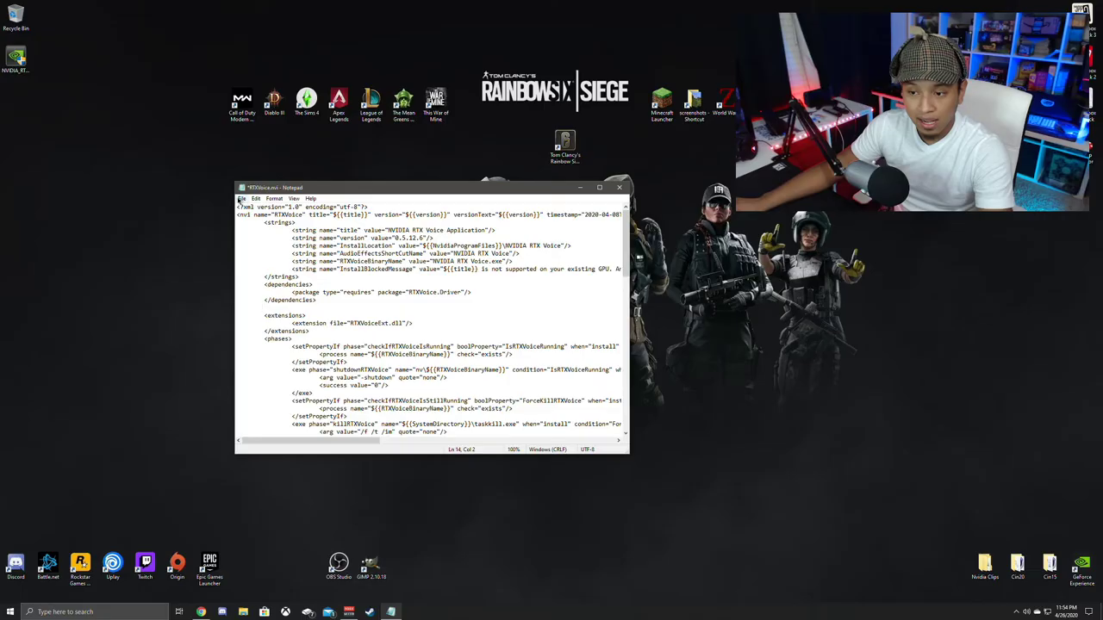
click(33, 57)
click(276, 238)
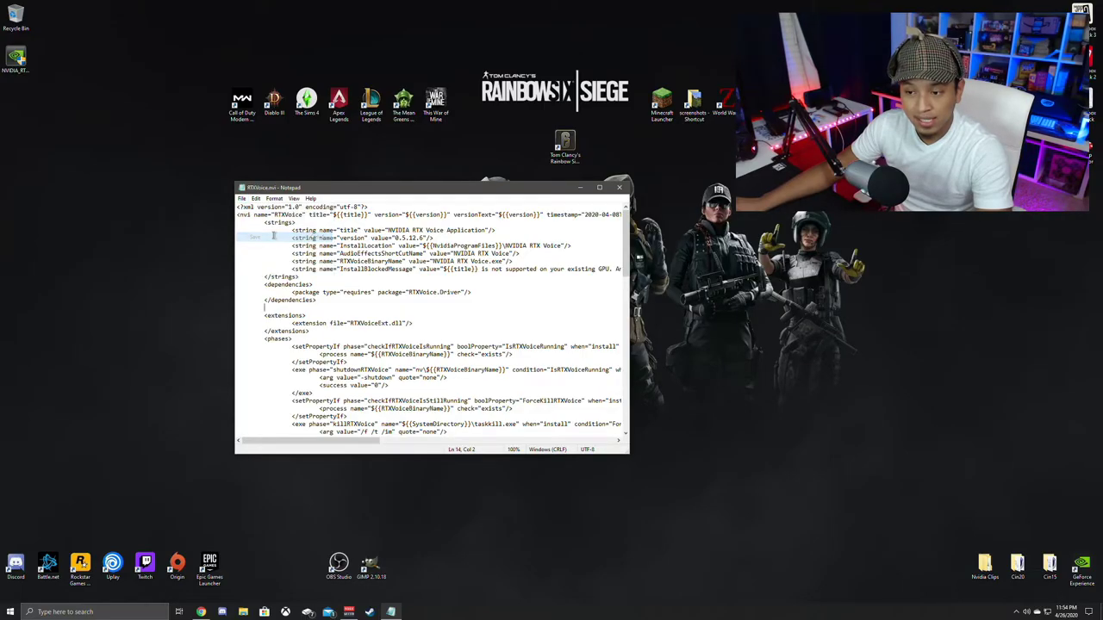
click(620, 188)
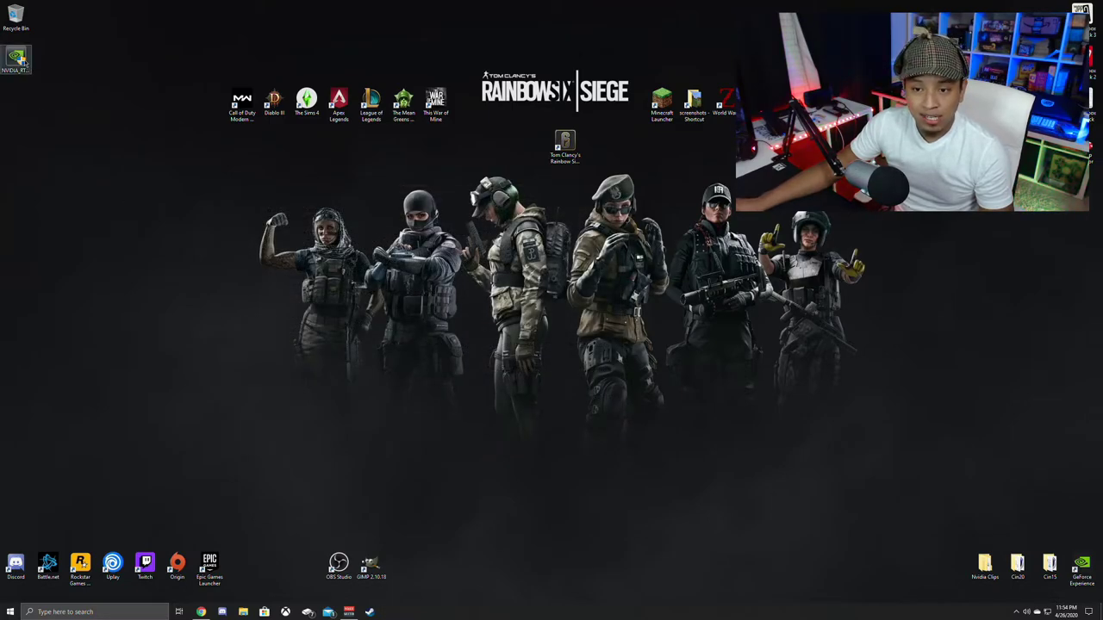
Browse to the extracted installer folder C:\temp\NVRTXVoice in File Explorer.
click(17, 60)
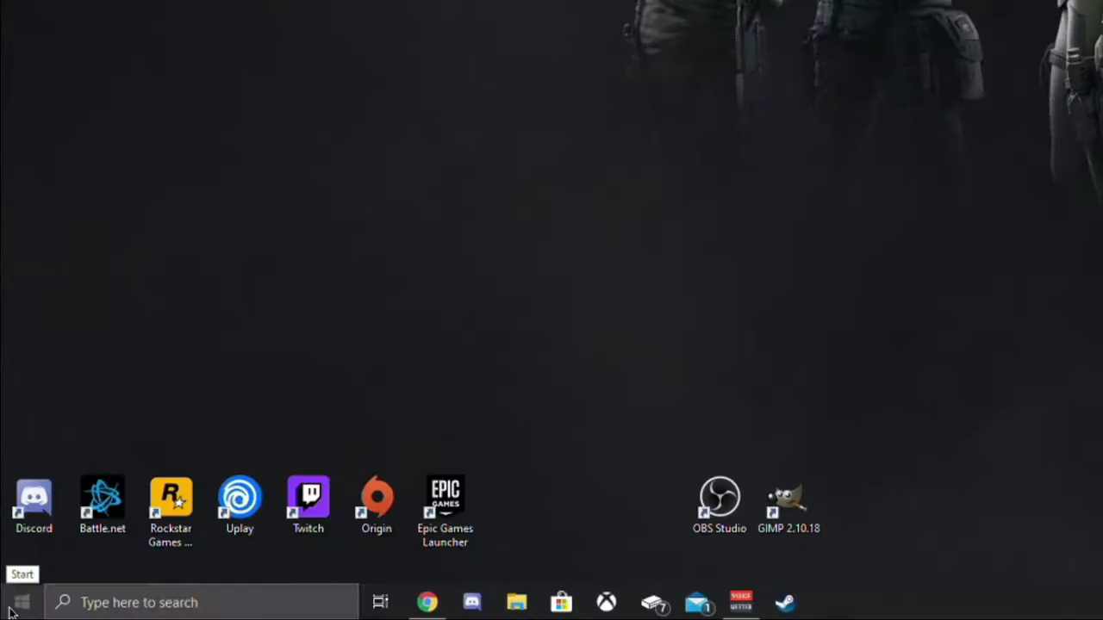
click(11, 610)
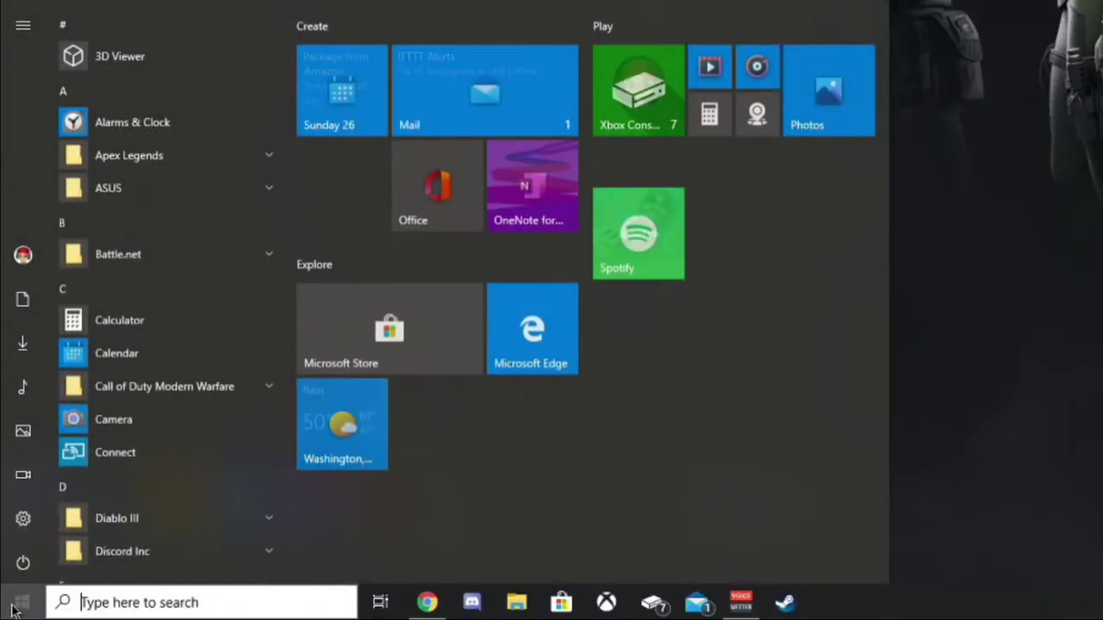
mouse_move(26, 309)
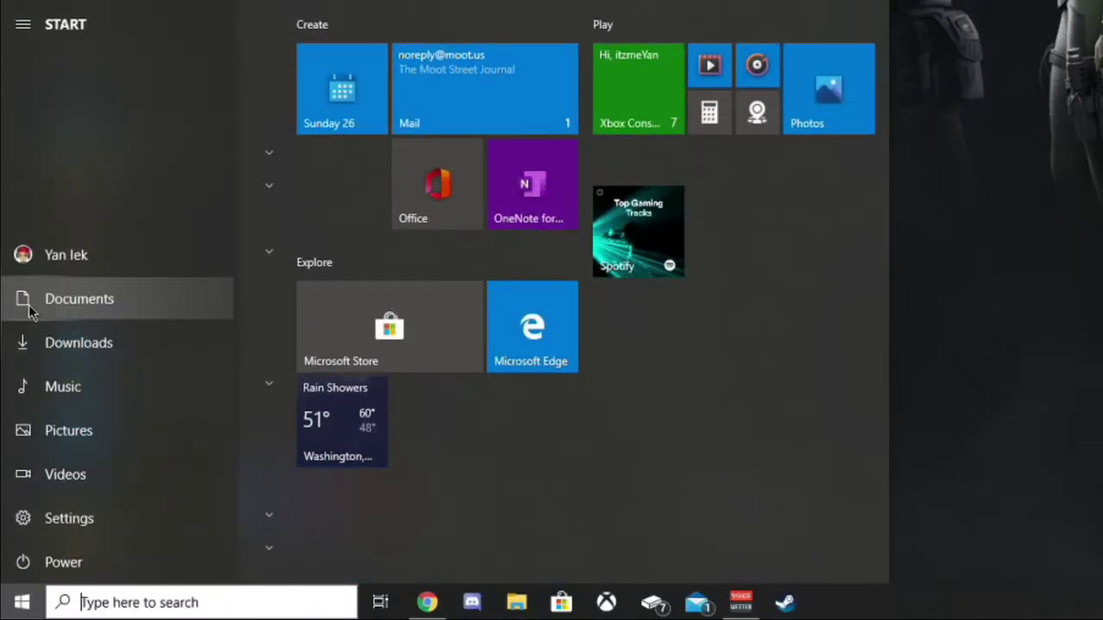
click(28, 309)
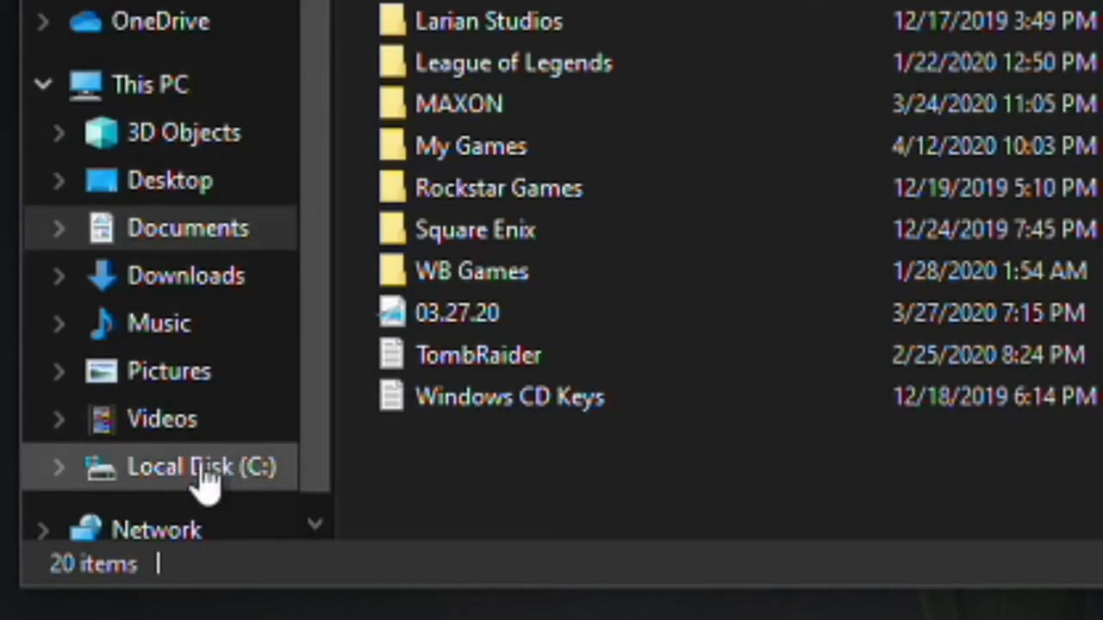
click(293, 8)
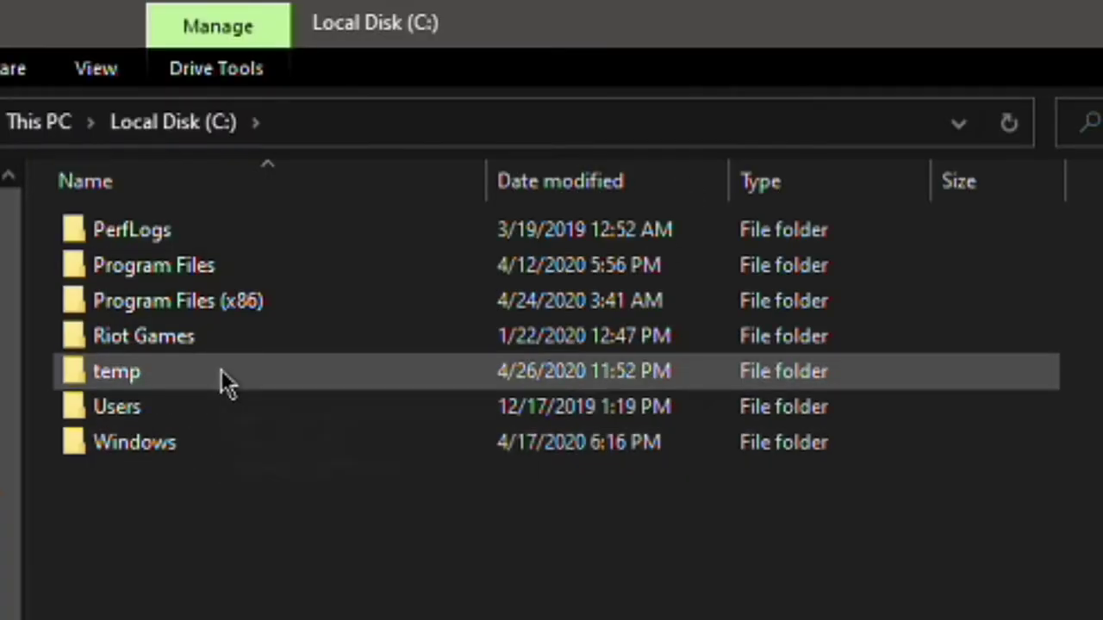
double_click(221, 369)
double_click(184, 231)
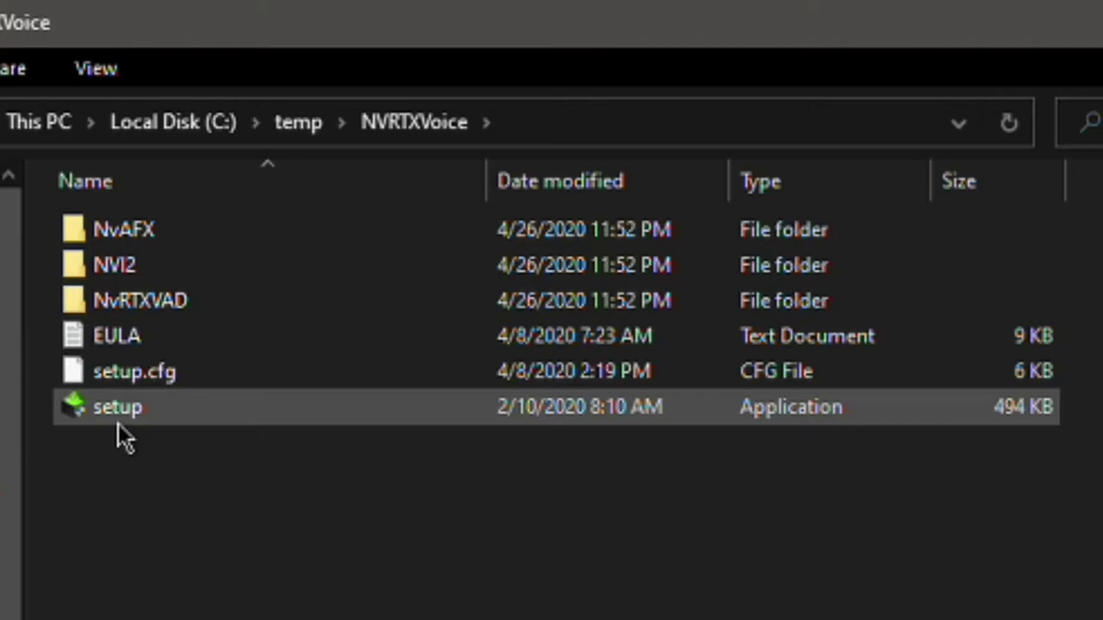
Run setup from the NVRTXVoice folder, accept the NVIDIA software license agreement and finish the RTX Voice installation.
mouse_move(118, 424)
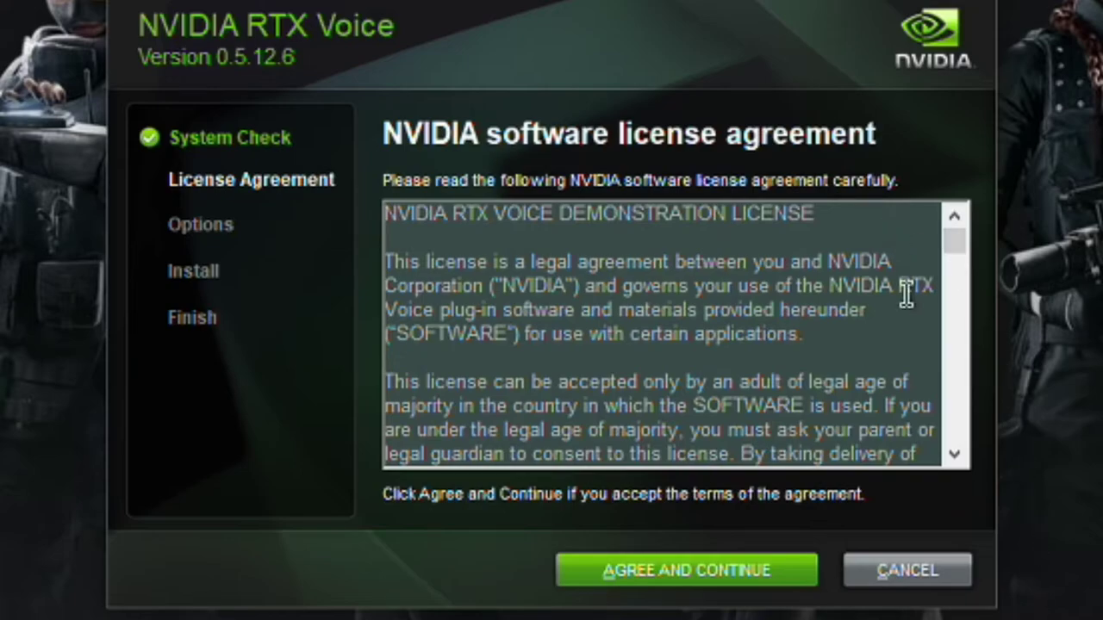
click(743, 580)
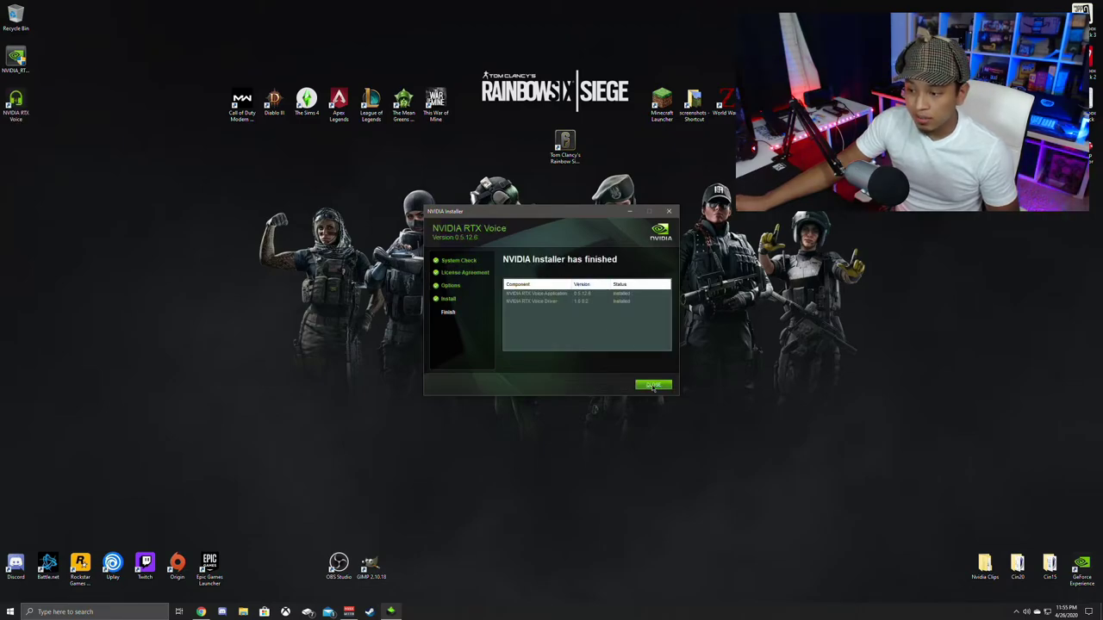
click(652, 385)
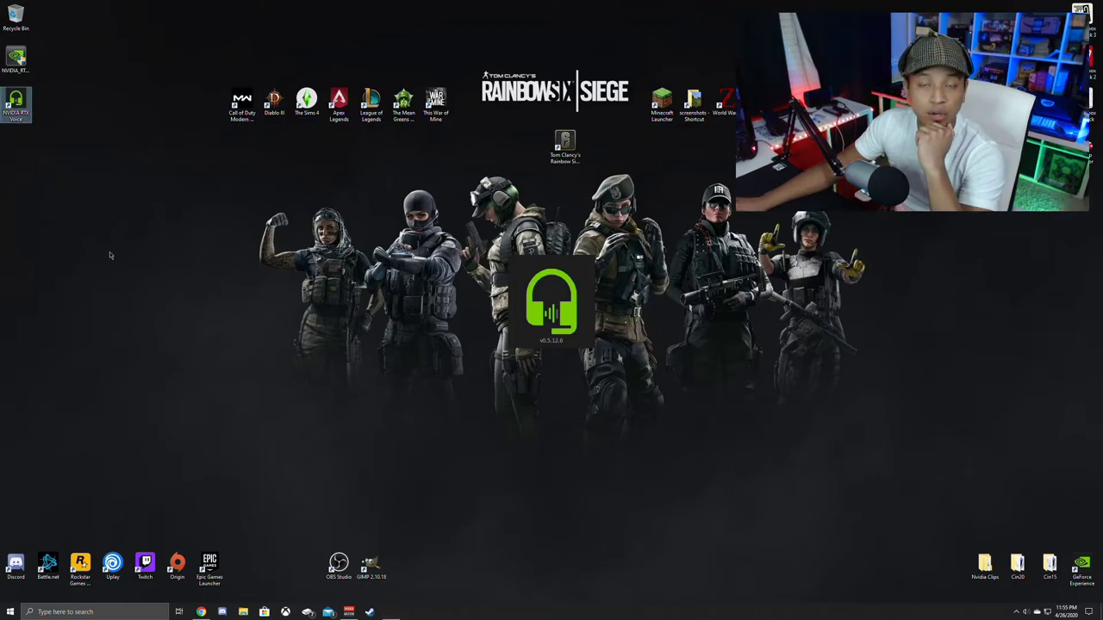
Set RTX Voice's input device to Headset Microphone (4- Razer Kraken 7.1 Chroma) and enable background noise removal for the microphone.
drag(508, 221, 422, 213)
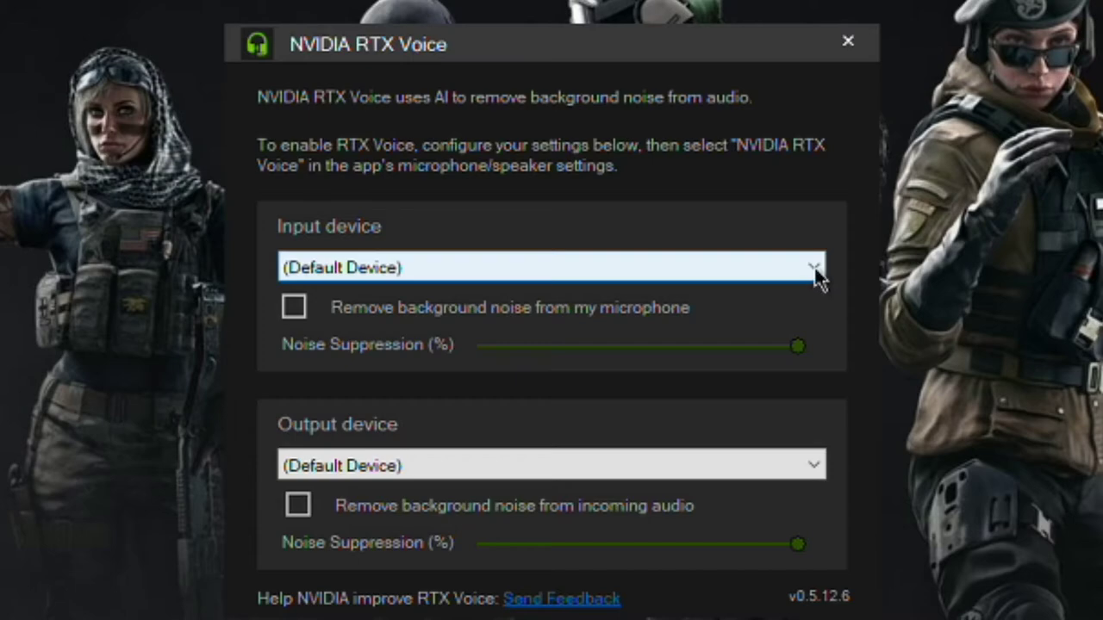
click(813, 268)
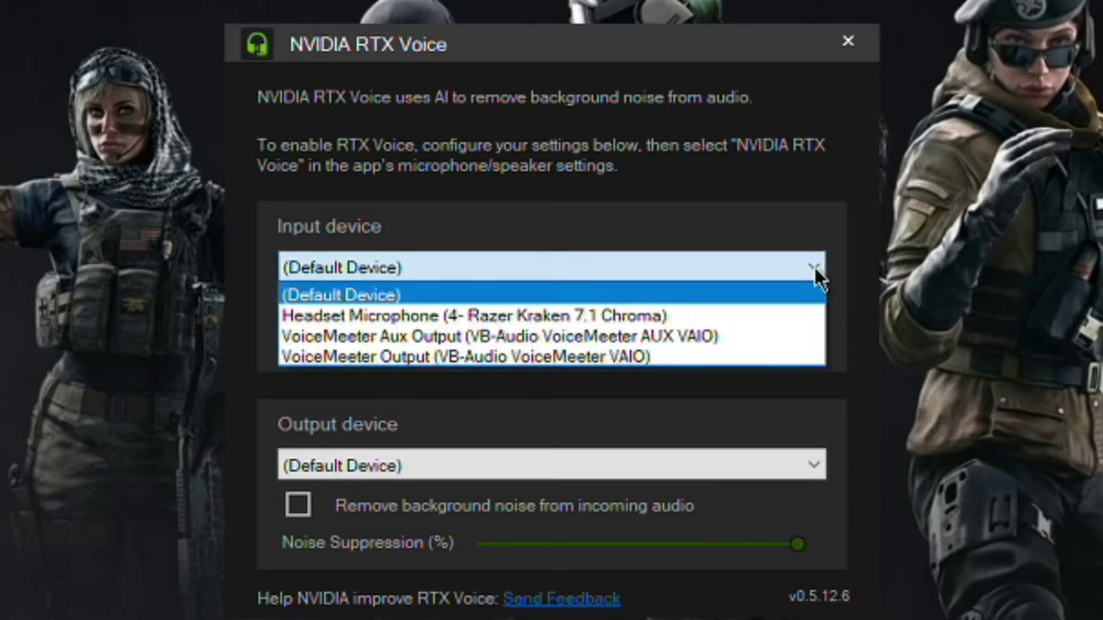
click(682, 316)
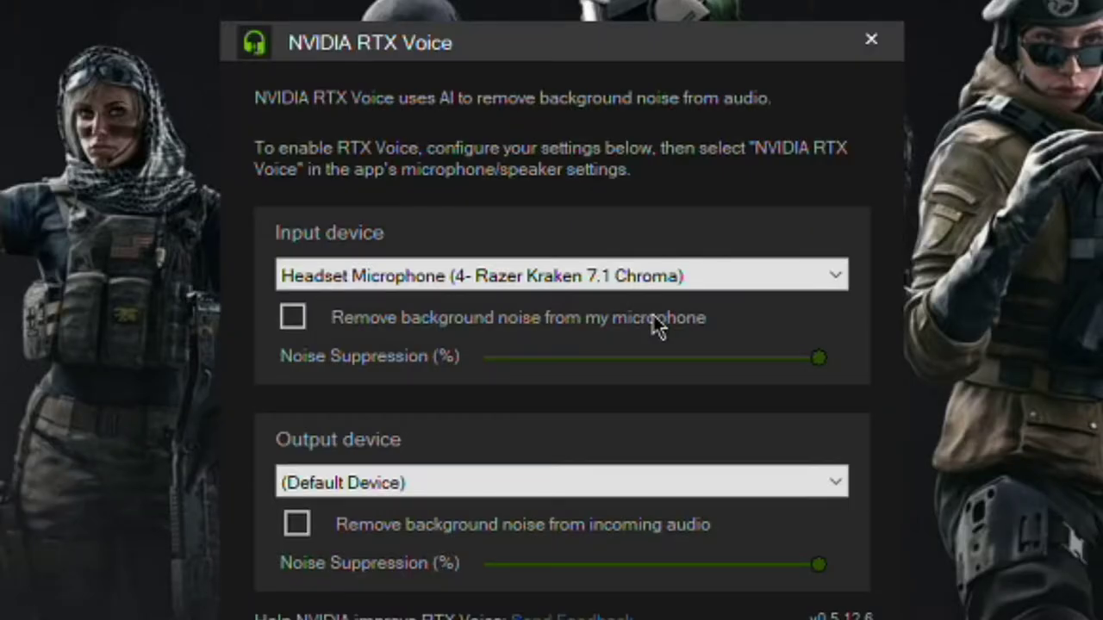
click(291, 318)
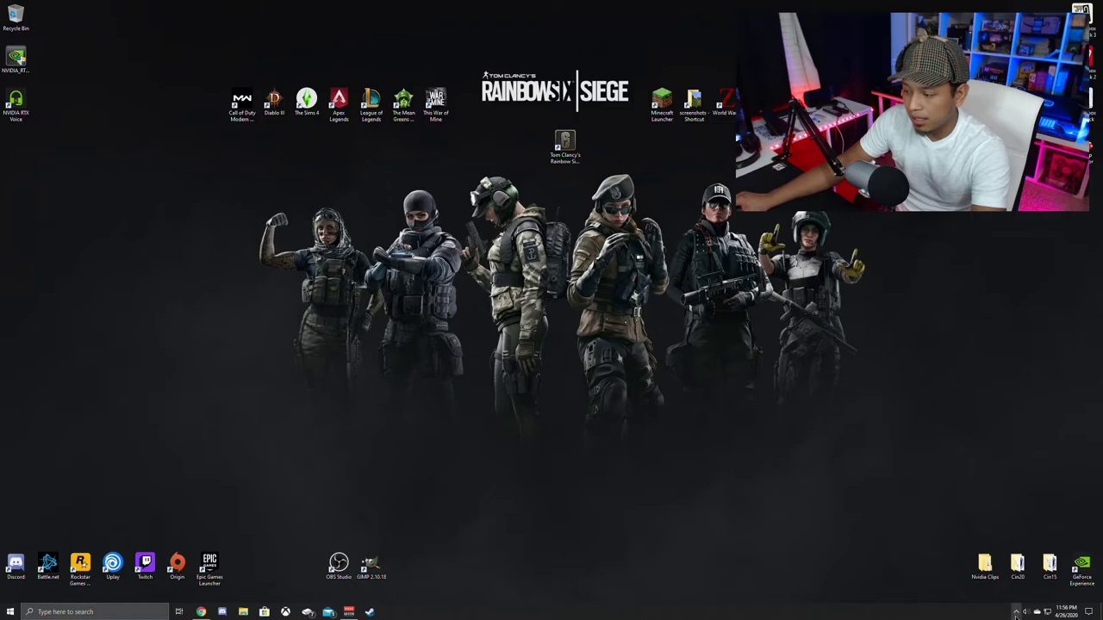
Reopen the NVIDIA RTX Voice window from its background process to view its settings, and close it.
click(1016, 613)
click(1007, 595)
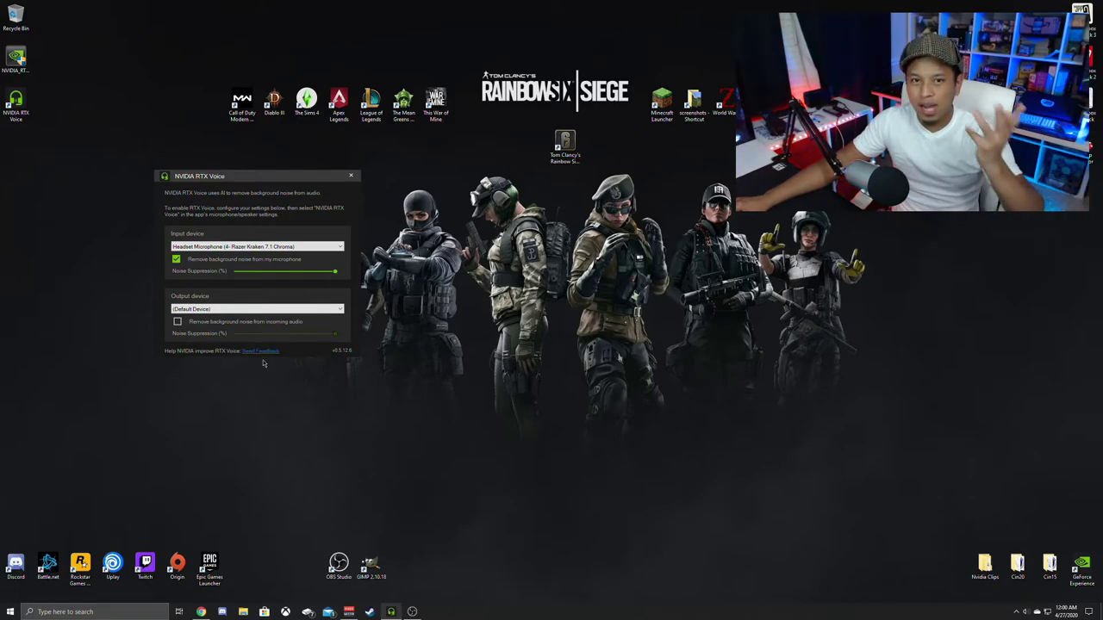
click(351, 176)
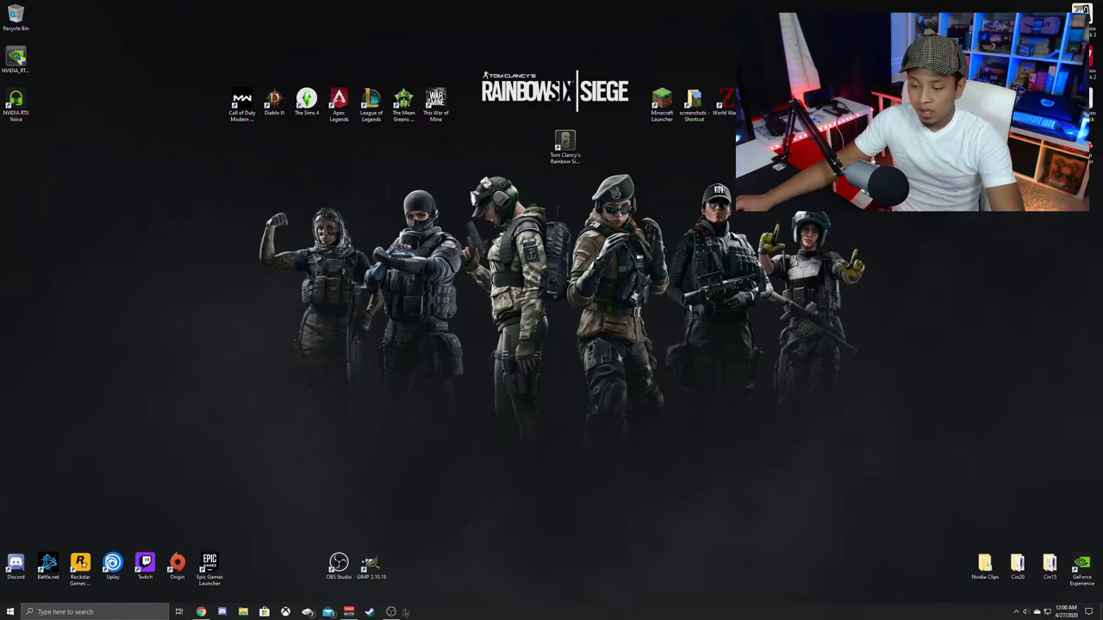
Switch to OBS, set Mic/Auxiliary Audio to Microphone (NVIDIA RTX Voice) in the audio settings, and apply the change.
click(392, 612)
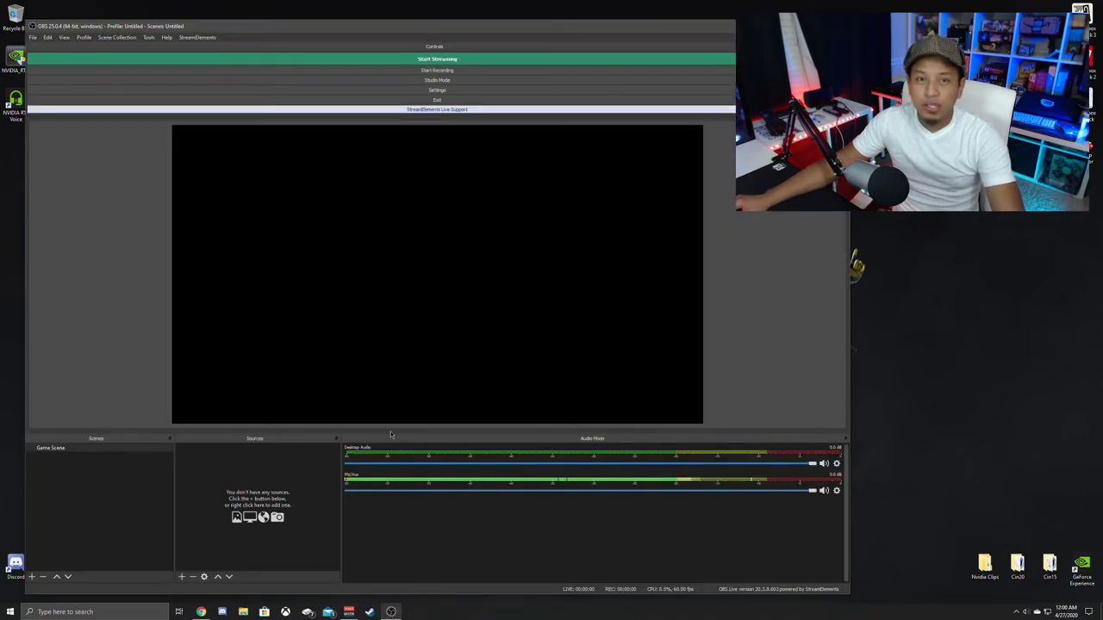
click(328, 90)
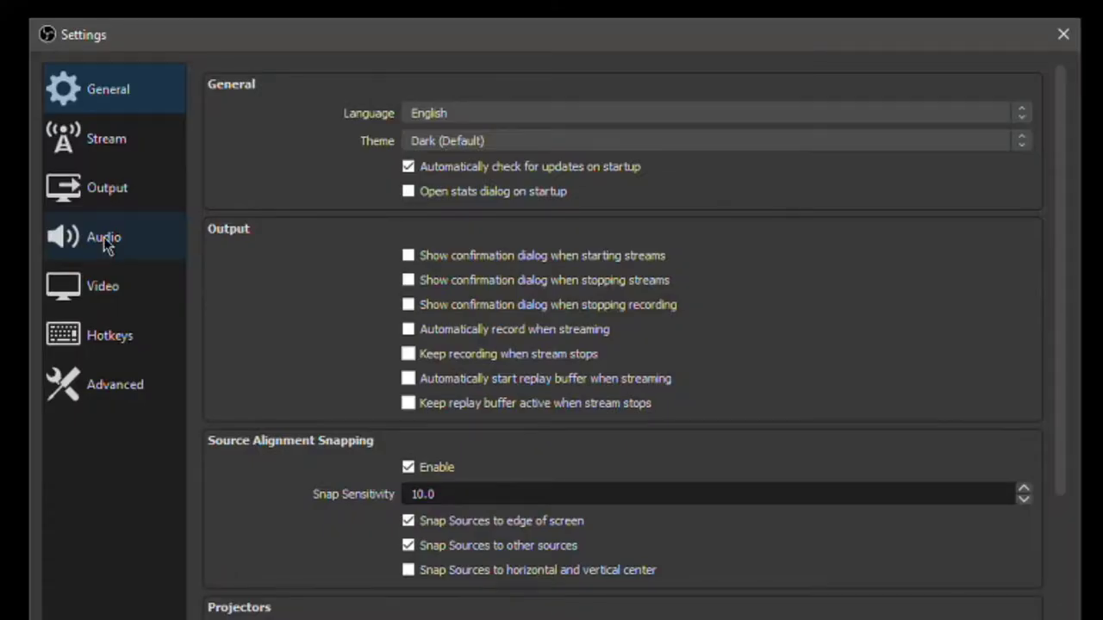
click(105, 242)
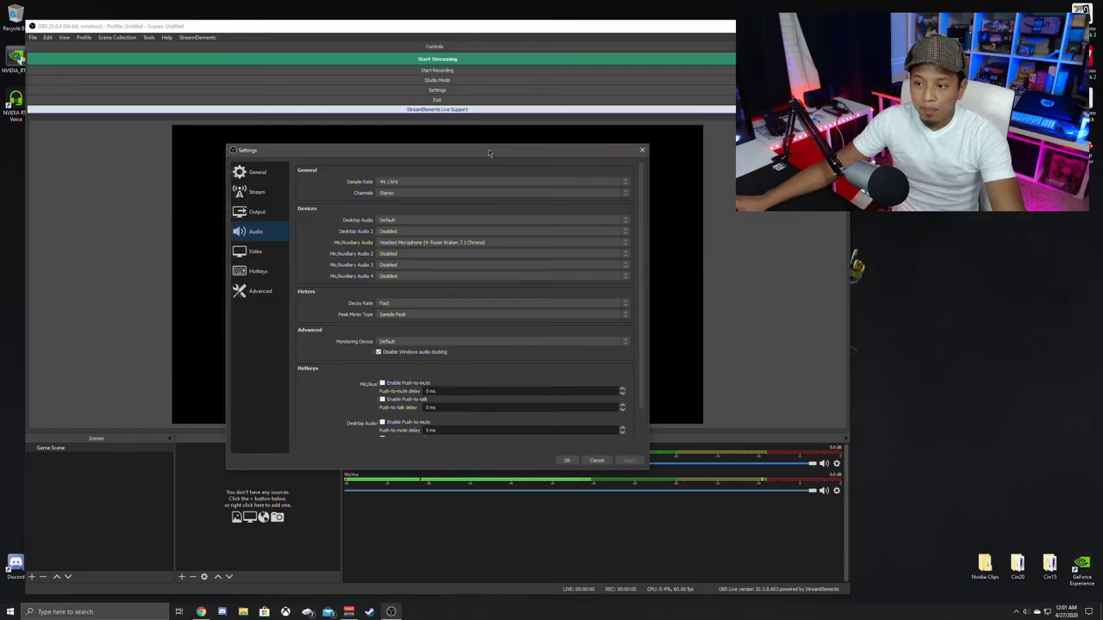
drag(489, 152, 377, 53)
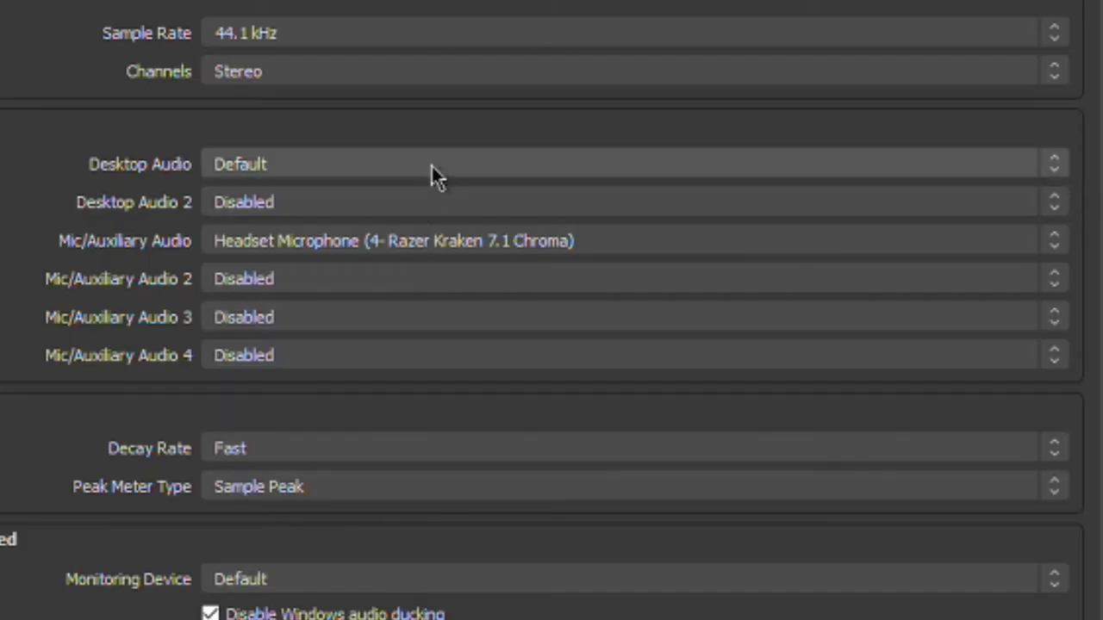
click(295, 241)
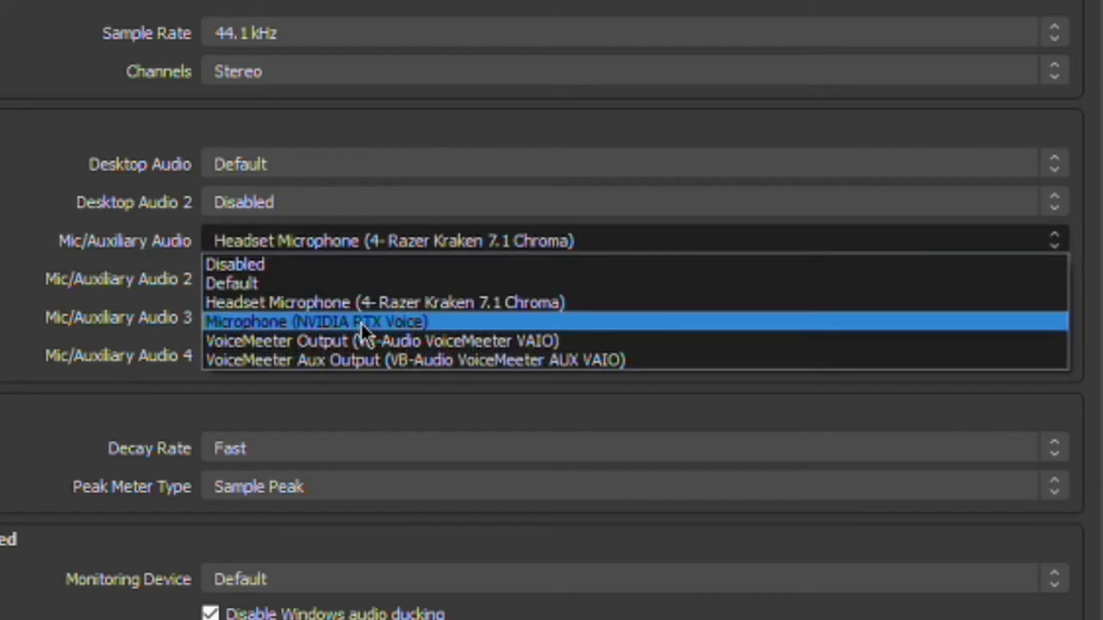
click(437, 318)
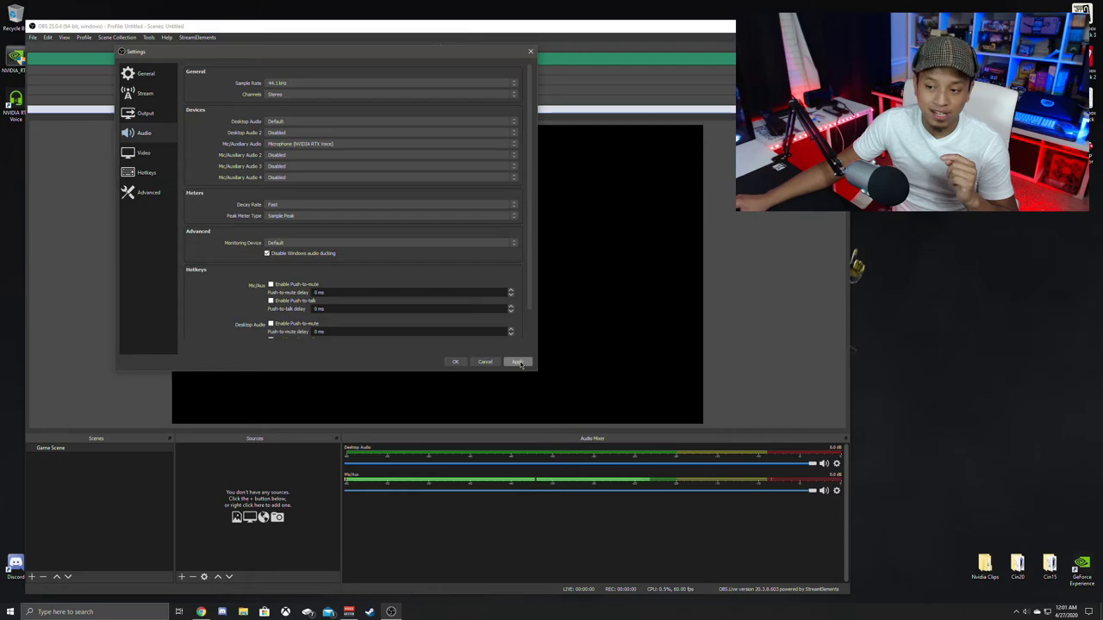
click(518, 361)
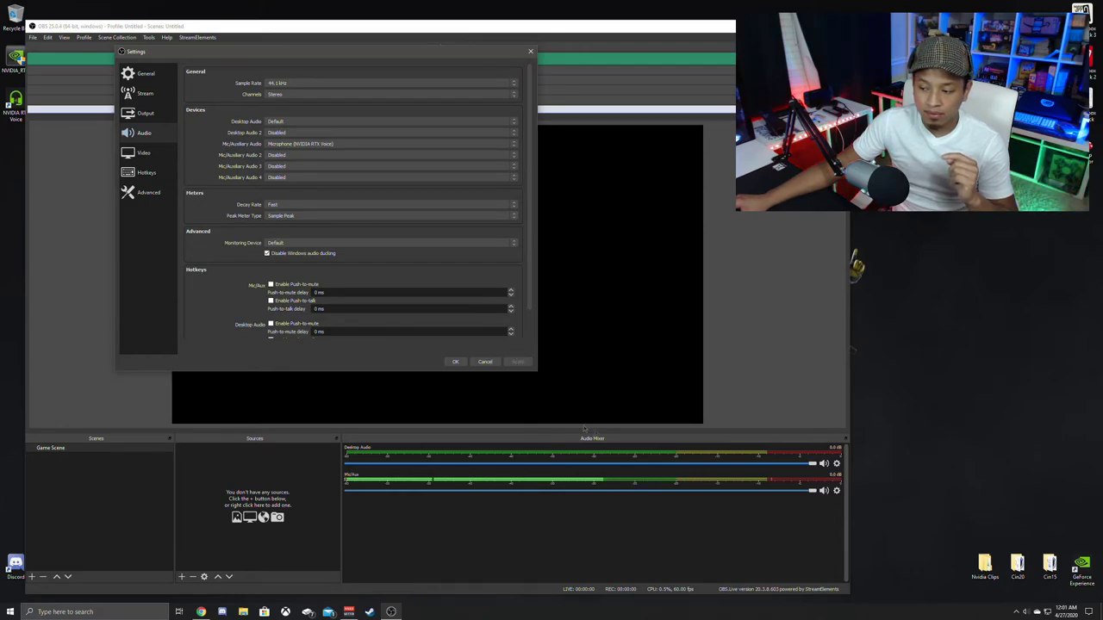